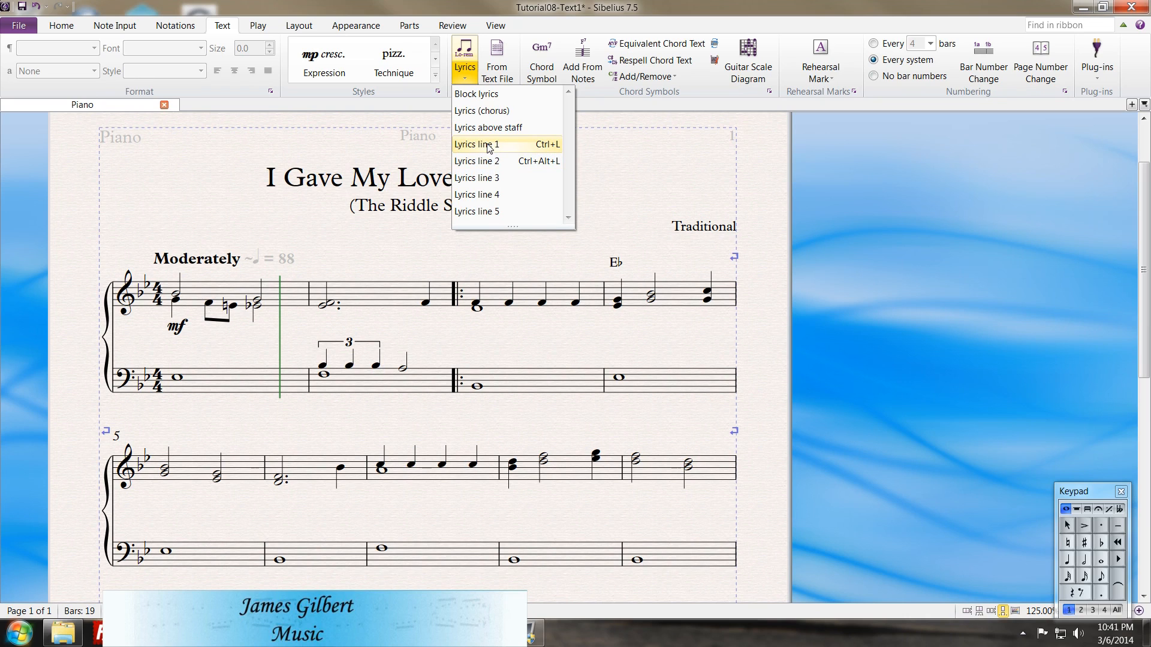
Start Lyrics line 1 at the last quarter note of bar 2 and enter "I gave my love a cher-ry"
{"action": "left_click", "coordinate": [519, 264]}
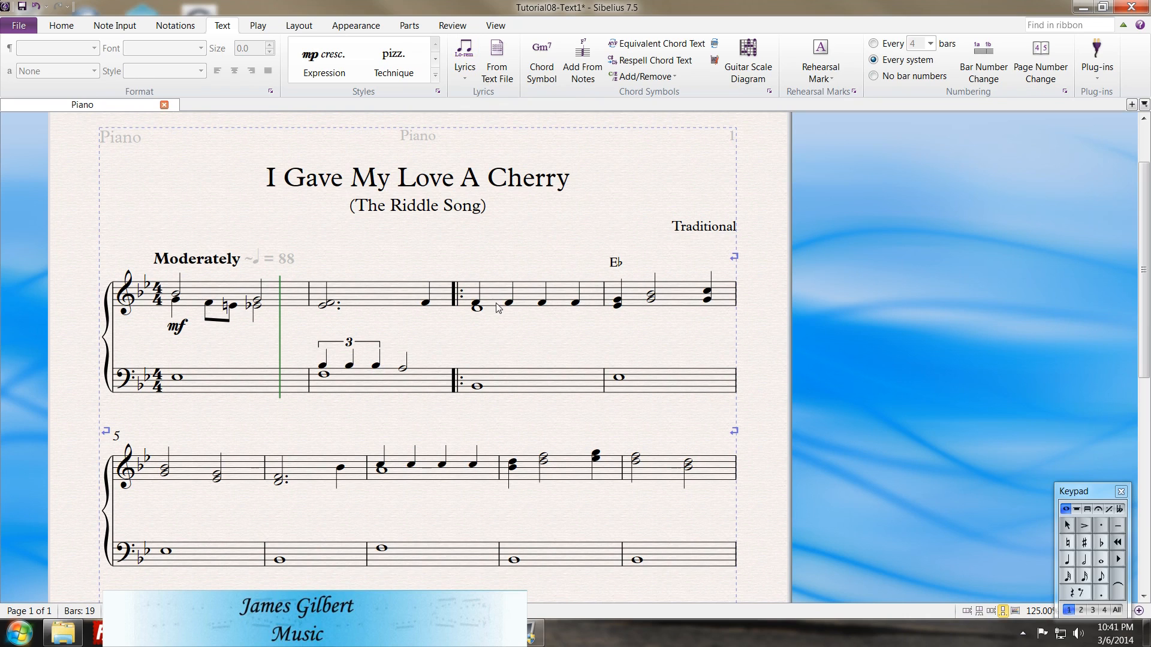
{"action": "left_click", "coordinate": [427, 303]}
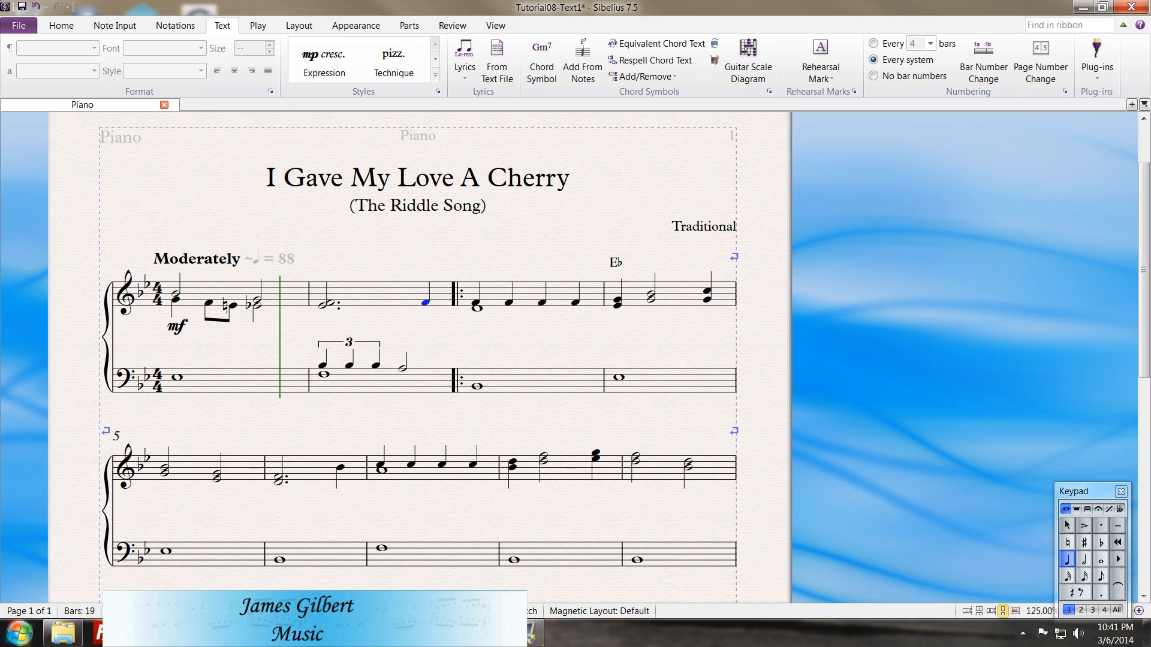
{"action": "key", "text": "alt+Tab"}
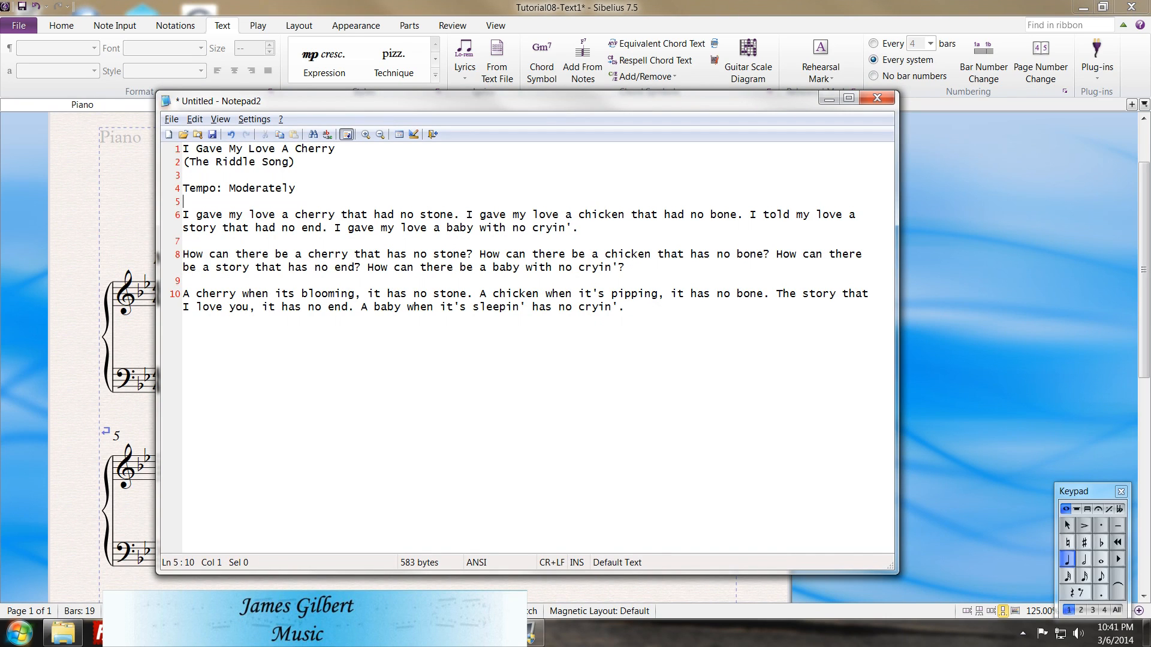
{"action": "key", "text": "alt+Tab"}
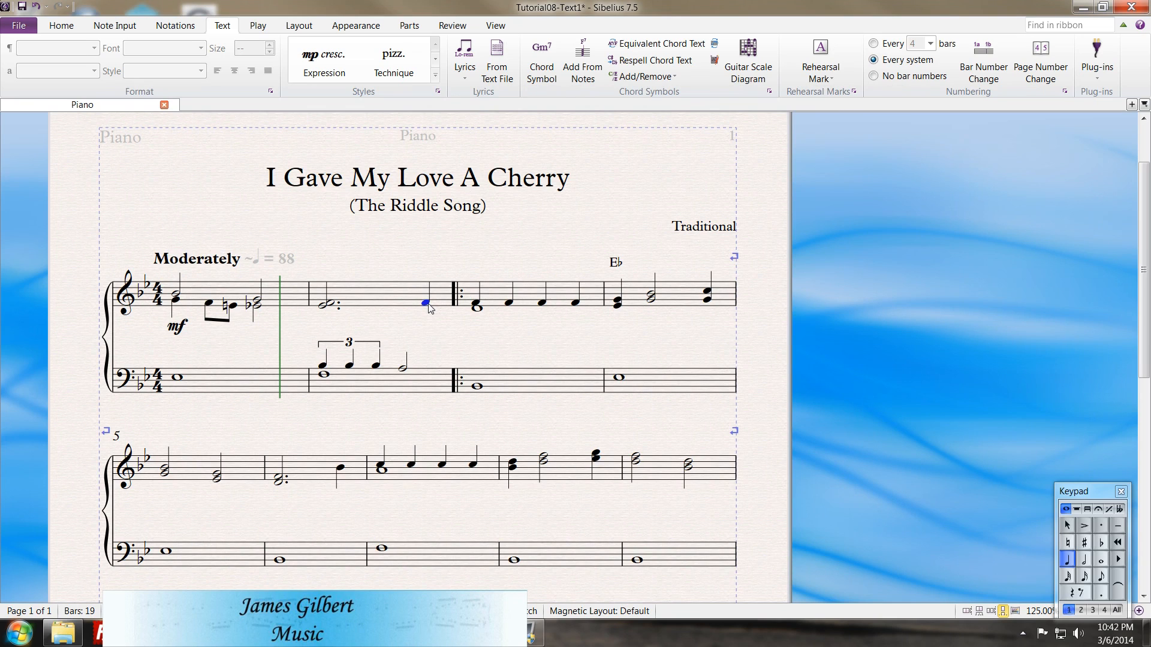
{"action": "key", "text": "ctrl+l"}
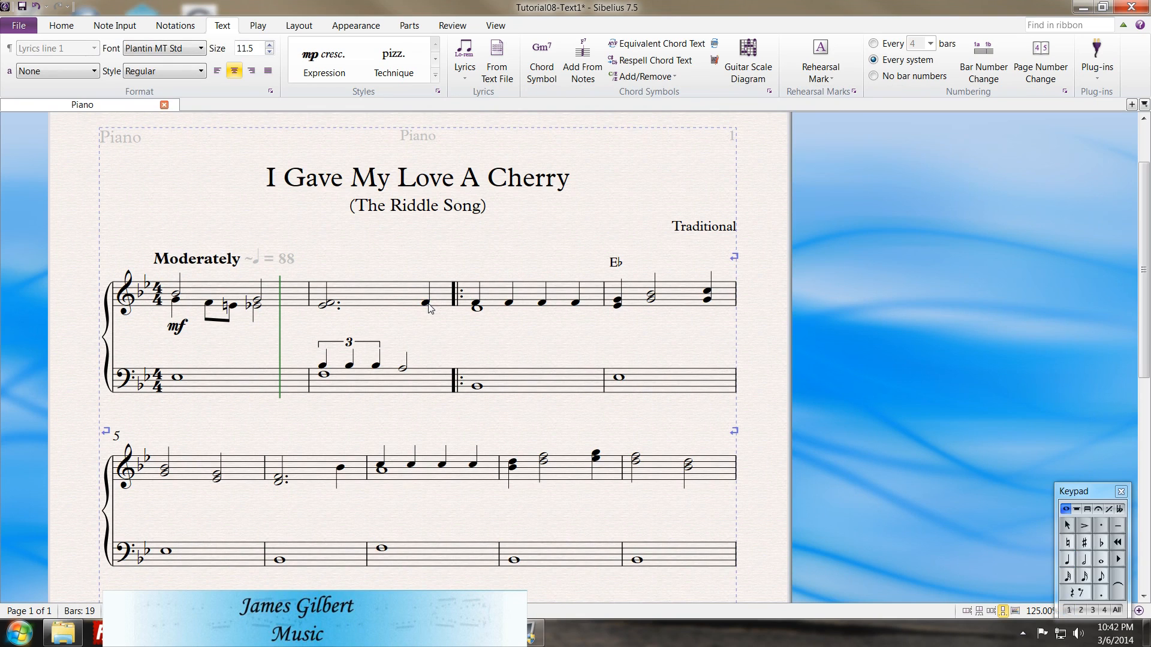
{"action": "type", "text": "I gave my love a cher-ry"}
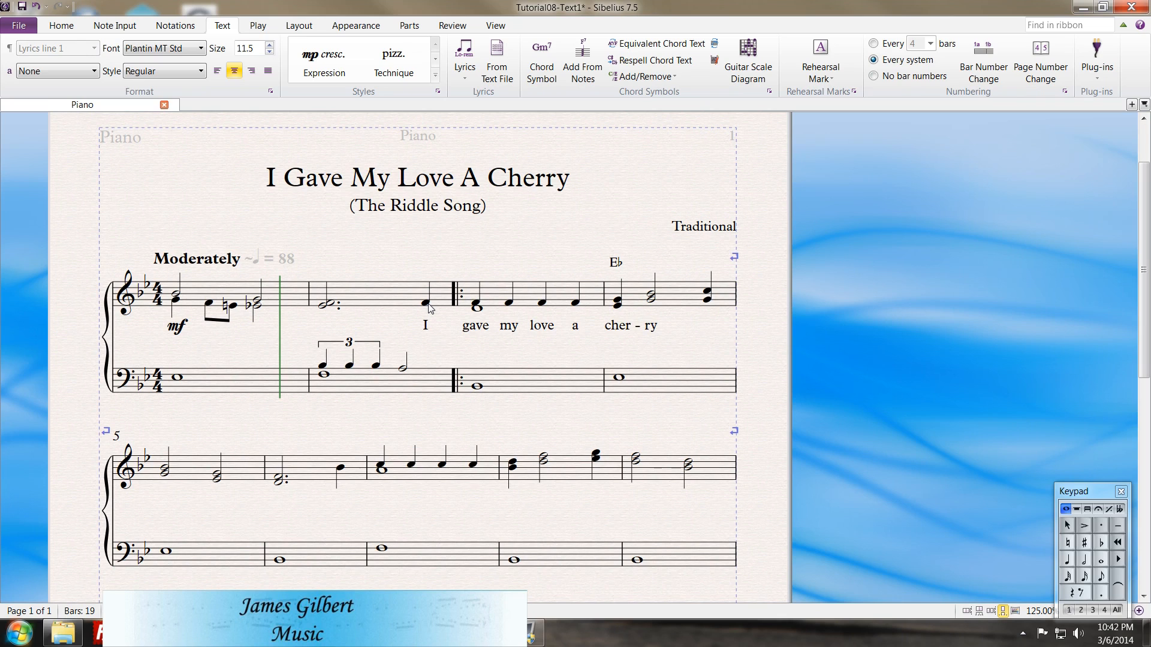
Re-enter the ending of "cher-ry" and continue the lyric line with "that had no stone."
{"action": "key", "text": "BackSpace"}
{"action": "key", "text": "BackSpace"}
{"action": "key", "text": "BackSpace"}
{"action": "key", "text": "BackSpace"}
{"action": "type", "text": "rry"}
{"action": "key", "text": "space"}
{"action": "type", "text": "that had no stone."}
Check the verse in Notepad2 and continue the lyrics from the last note of bar 6 with "I gave my love a chicken"
{"action": "key", "text": "alt+Tab"}
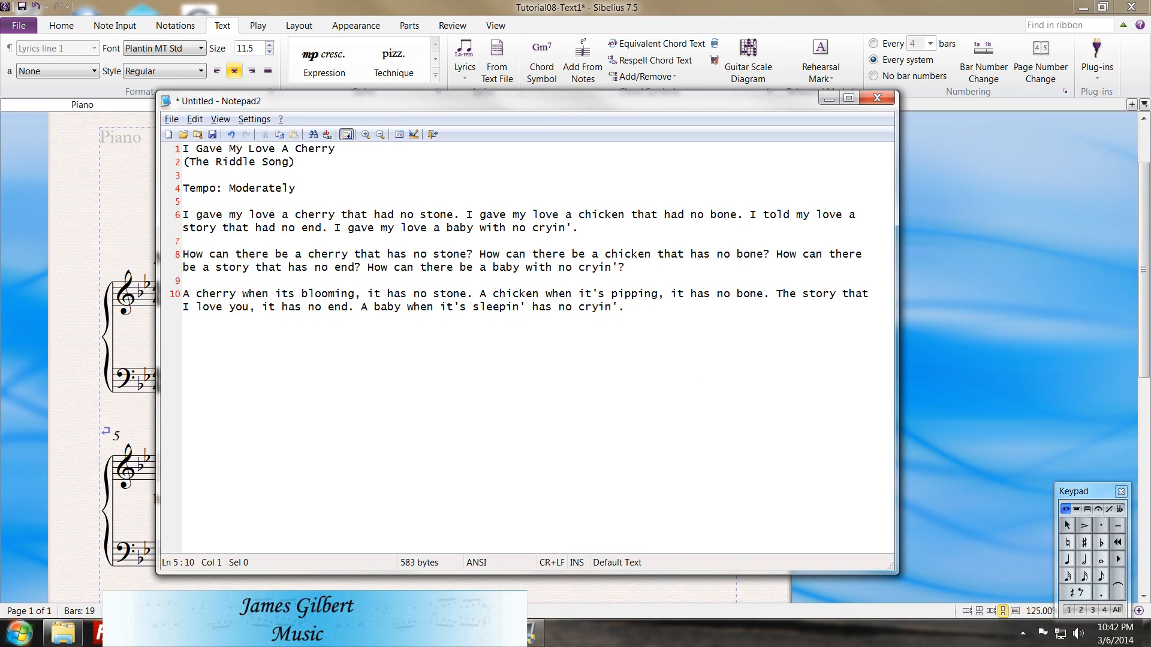
{"action": "key", "text": "alt+Tab"}
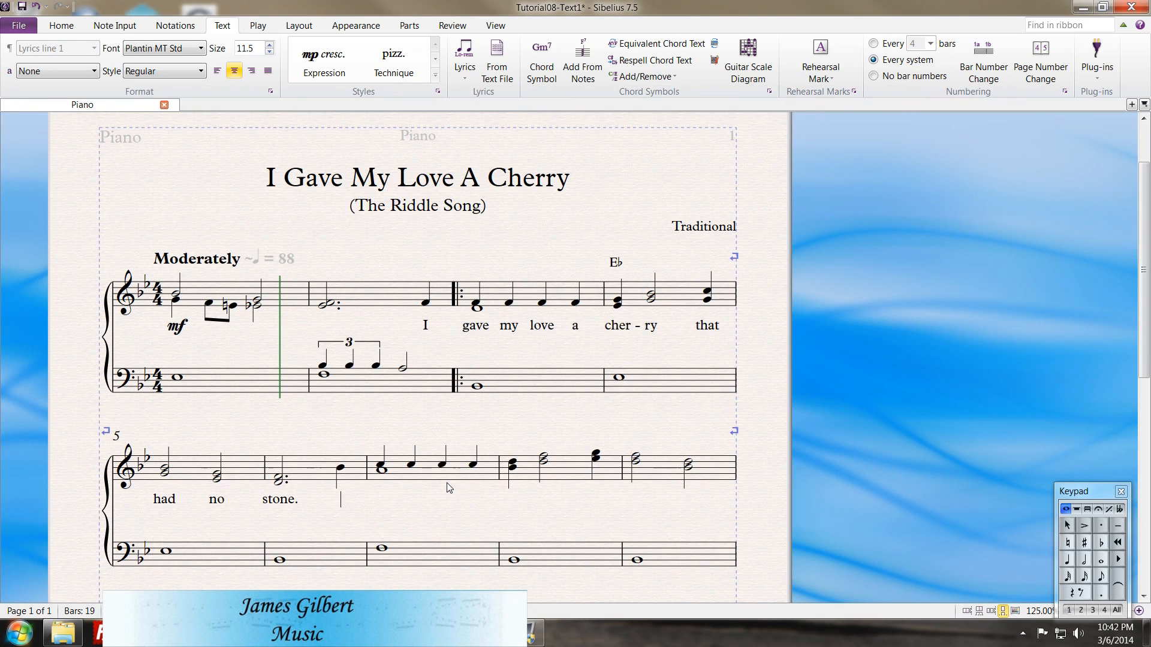
{"action": "type", "text": "I gave my love a chicken"}
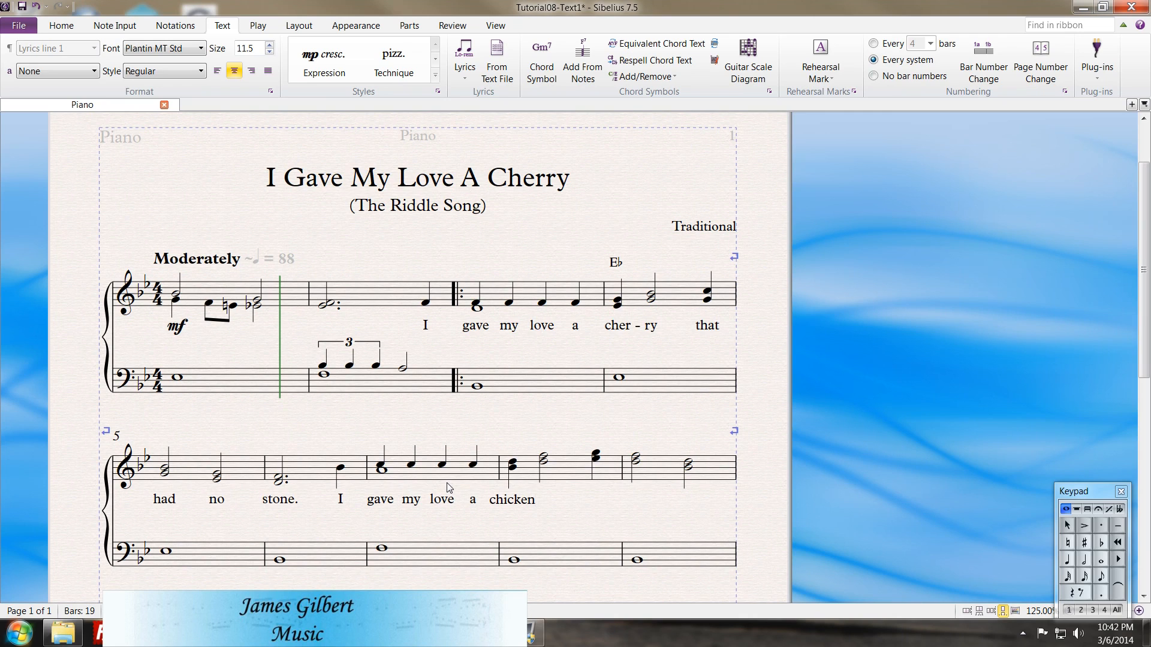
Replace the unsplit word "chicken" with the syllables "chick-en" and finish the phrase with "that had no bone."
{"action": "key", "text": "shift+Home"}
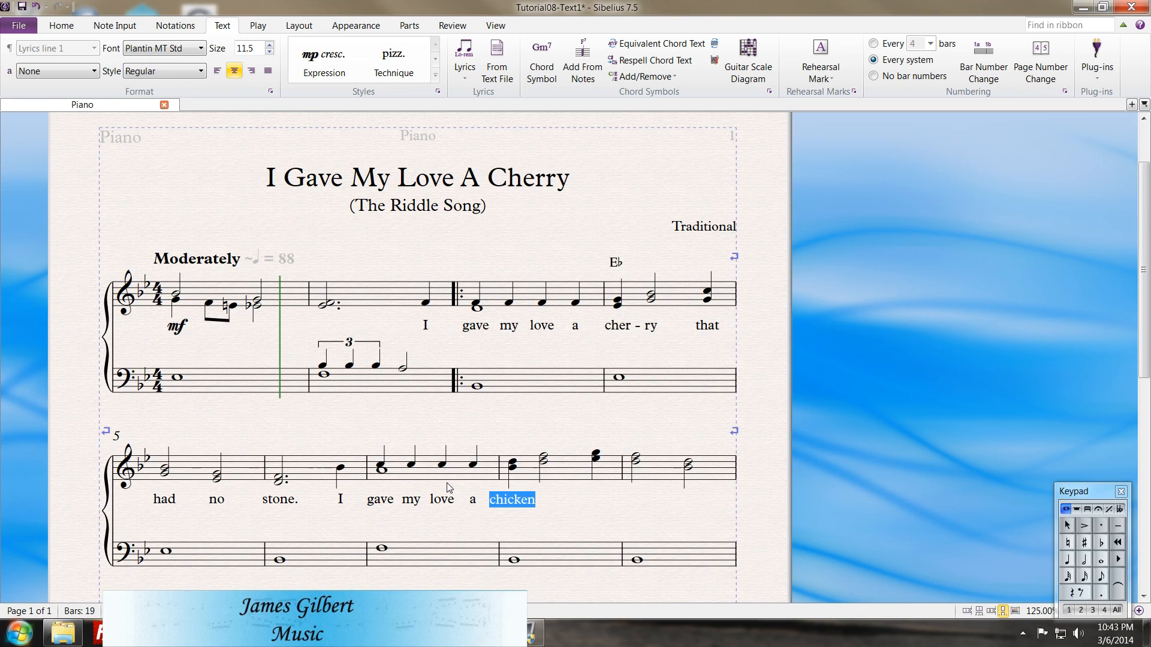
{"action": "key", "text": "BackSpace"}
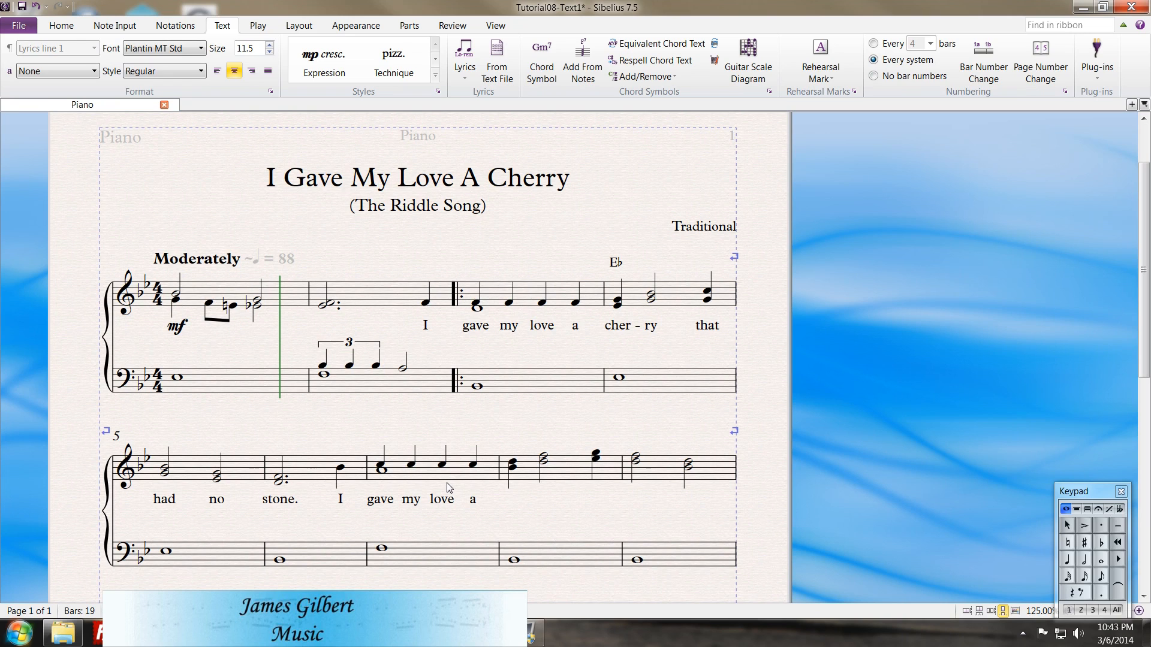
{"action": "type", "text": "chick-"}
{"action": "type", "text": "en"}
{"action": "key", "text": "space"}
{"action": "type", "text": "that had no"}
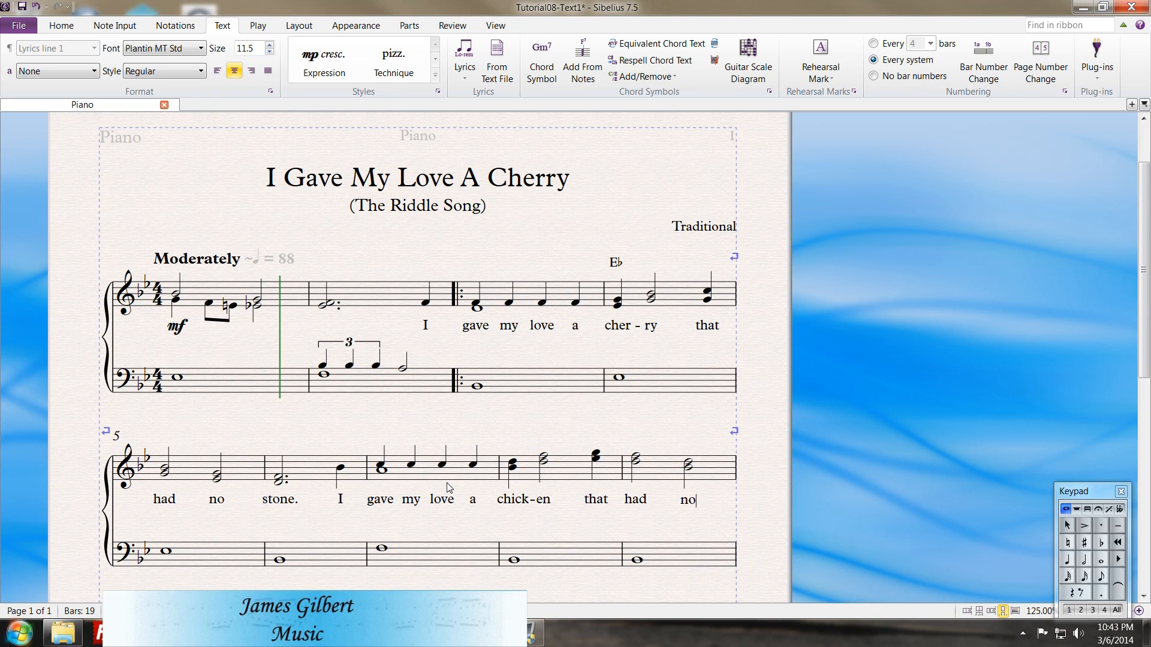
{"action": "type", "text": " hon"}
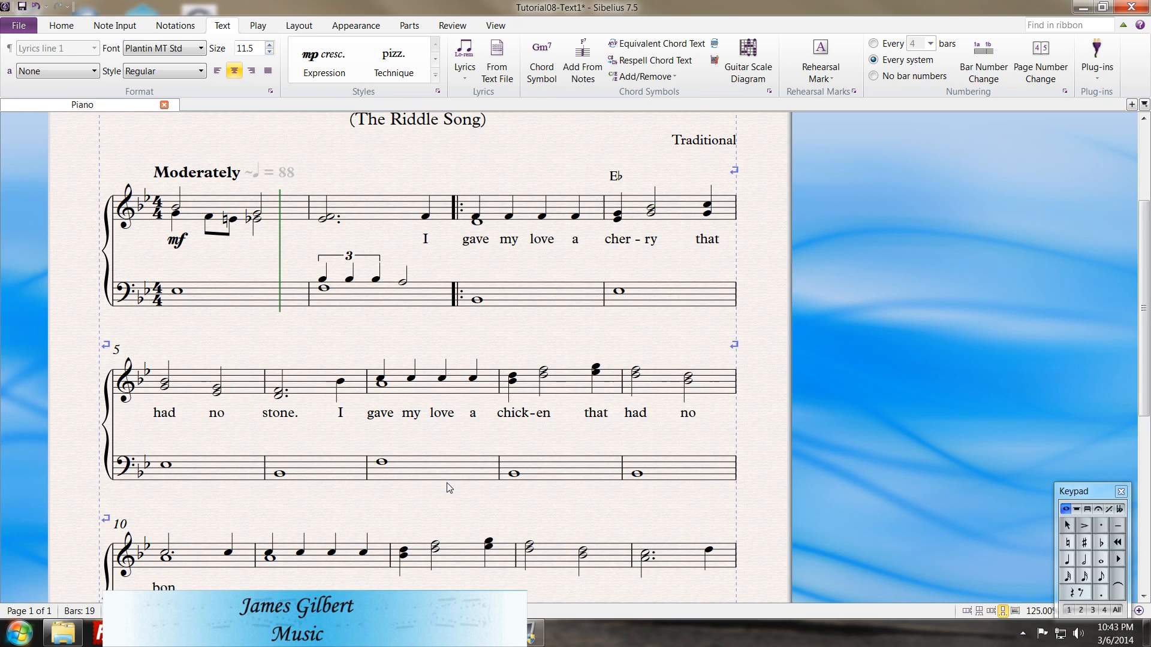
{"action": "type", "text": "e."}
{"action": "key", "text": "space"}
{"action": "key", "text": "Escape"}
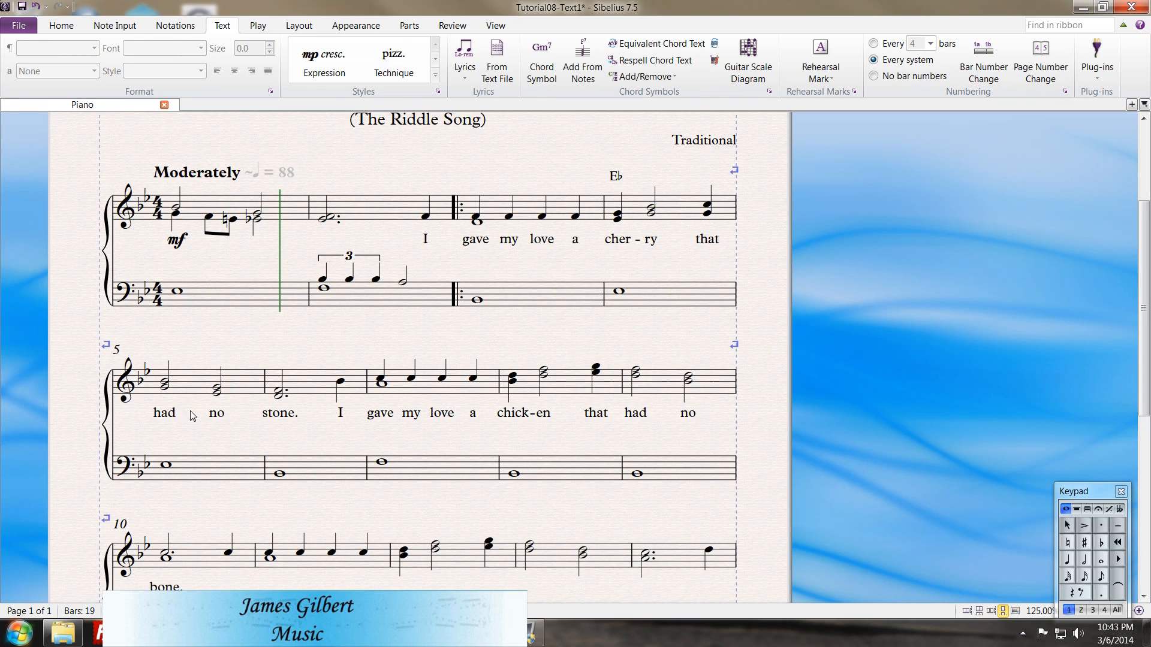
Select the word "had" in bar 5 and extend the selection to the whole lyric line of that system
{"action": "left_click", "coordinate": [165, 416]}
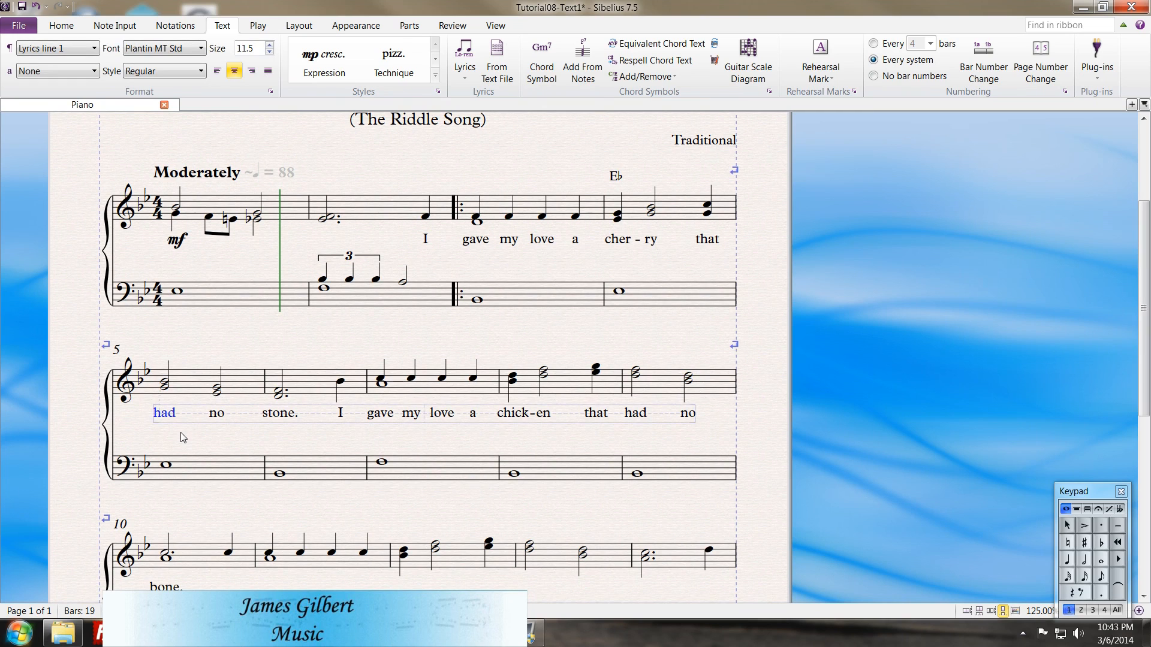
{"action": "key", "text": "ctrl+shift+a"}
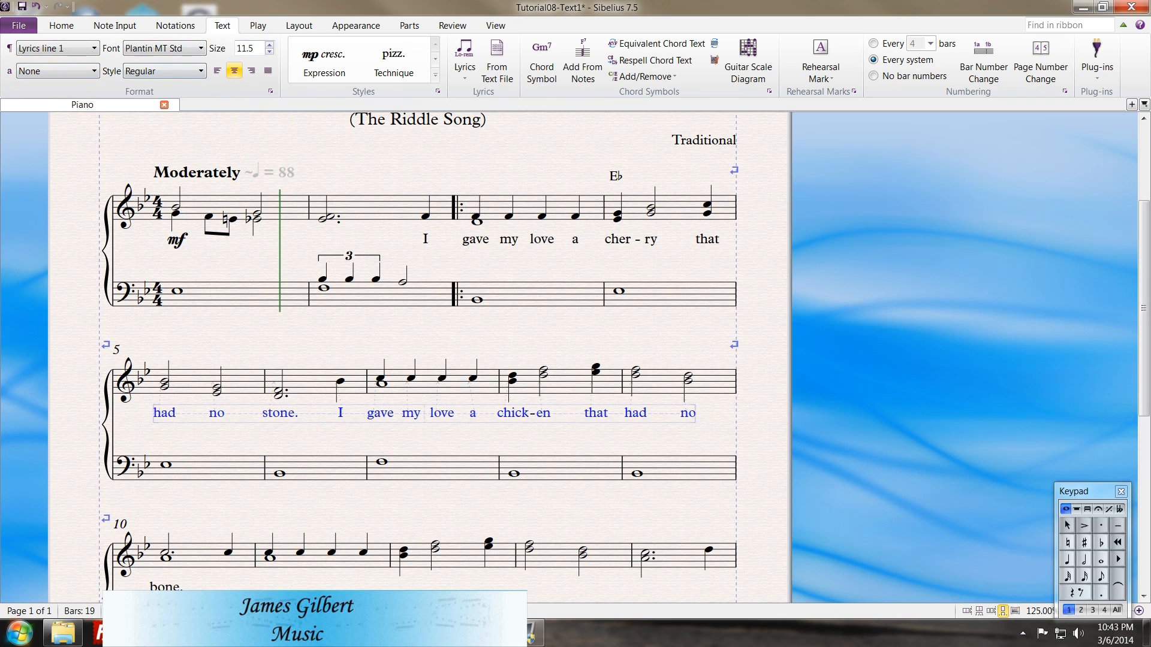
{"action": "key", "text": "Escape"}
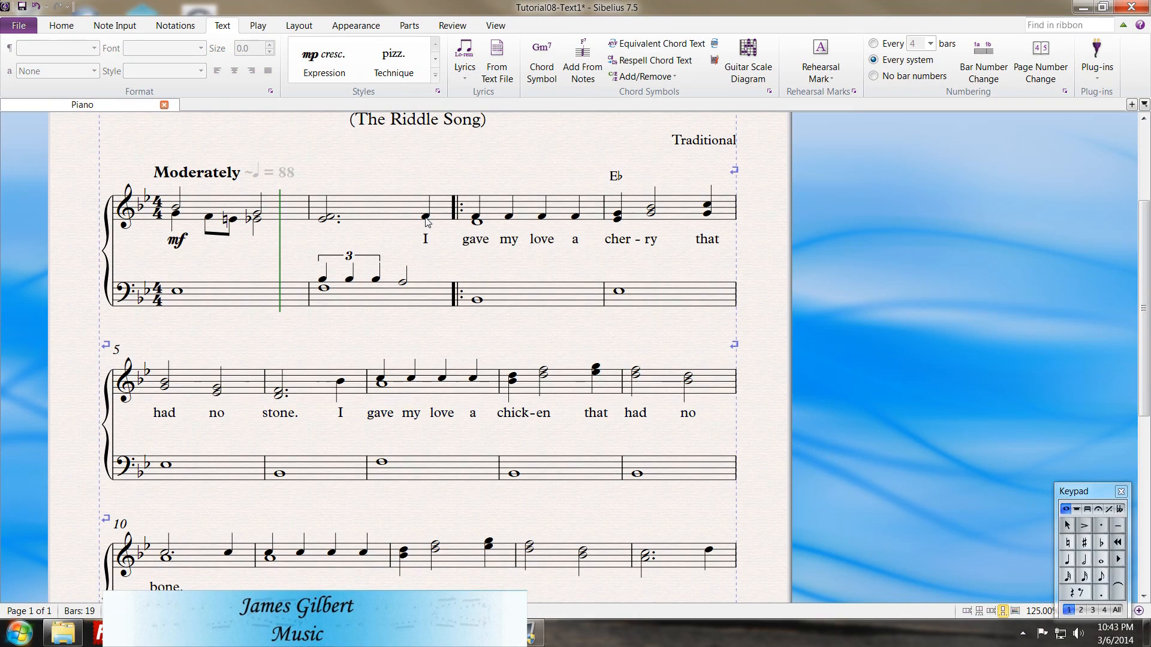
Copy the second verse, beginning "How can there be a cherry", from Notepad2 and return to the score in Sibelius
{"action": "key", "text": "alt+Tab"}
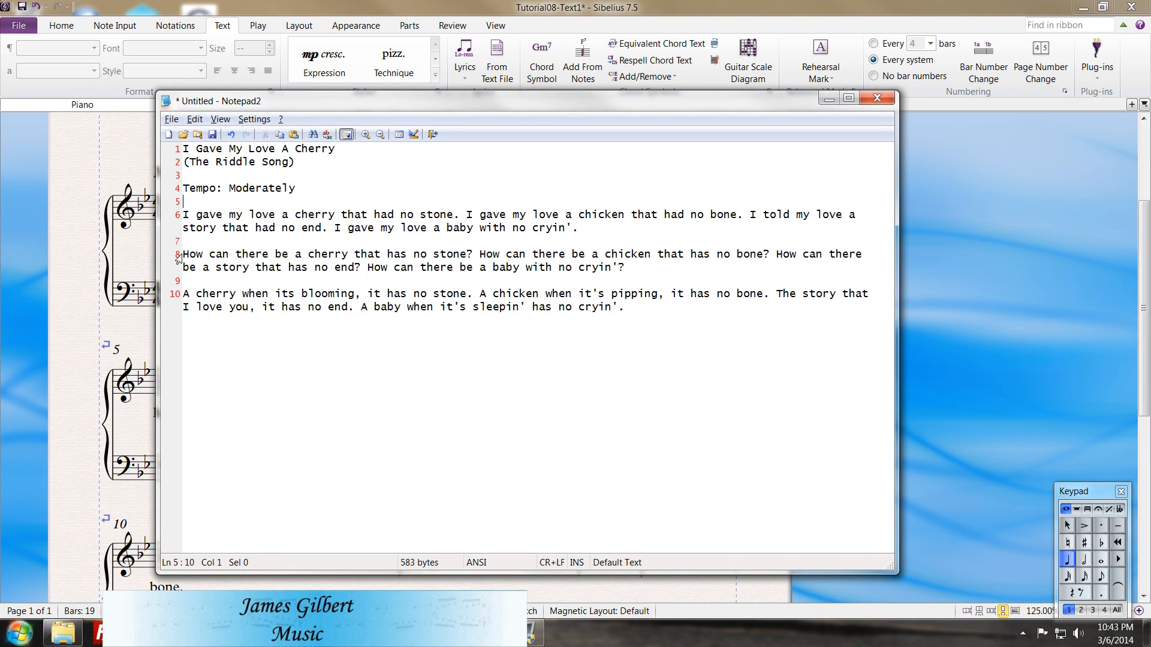
{"action": "left_click_drag", "start_coordinate": [183, 254], "coordinate": [625, 267]}
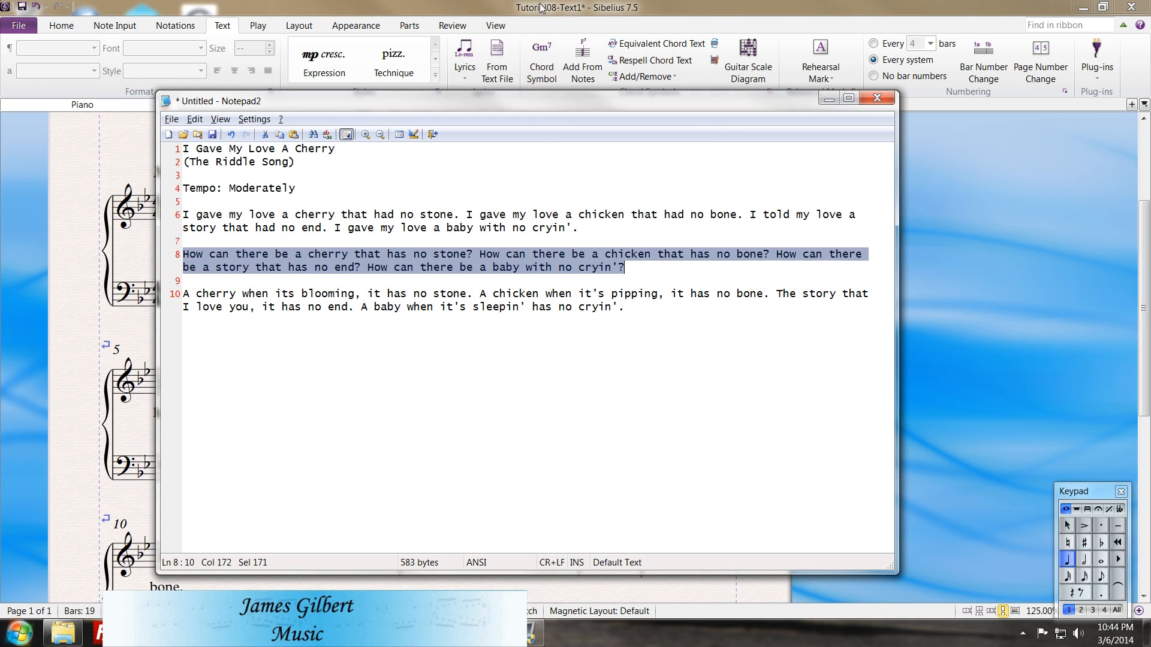
{"action": "left_click", "coordinate": [494, 7]}
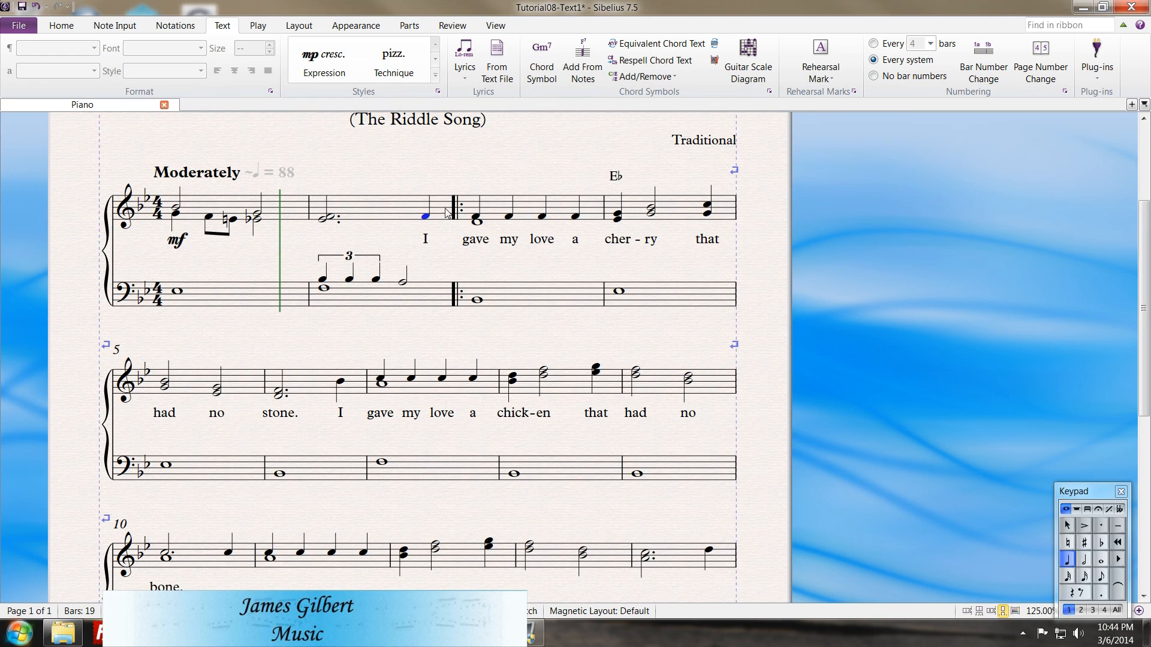
Start Lyrics line 2 at the last quarter note of bar 2 with "How can there be a cher-ry that has no stone?"
{"action": "left_click", "coordinate": [465, 71]}
{"action": "left_click", "coordinate": [480, 162]}
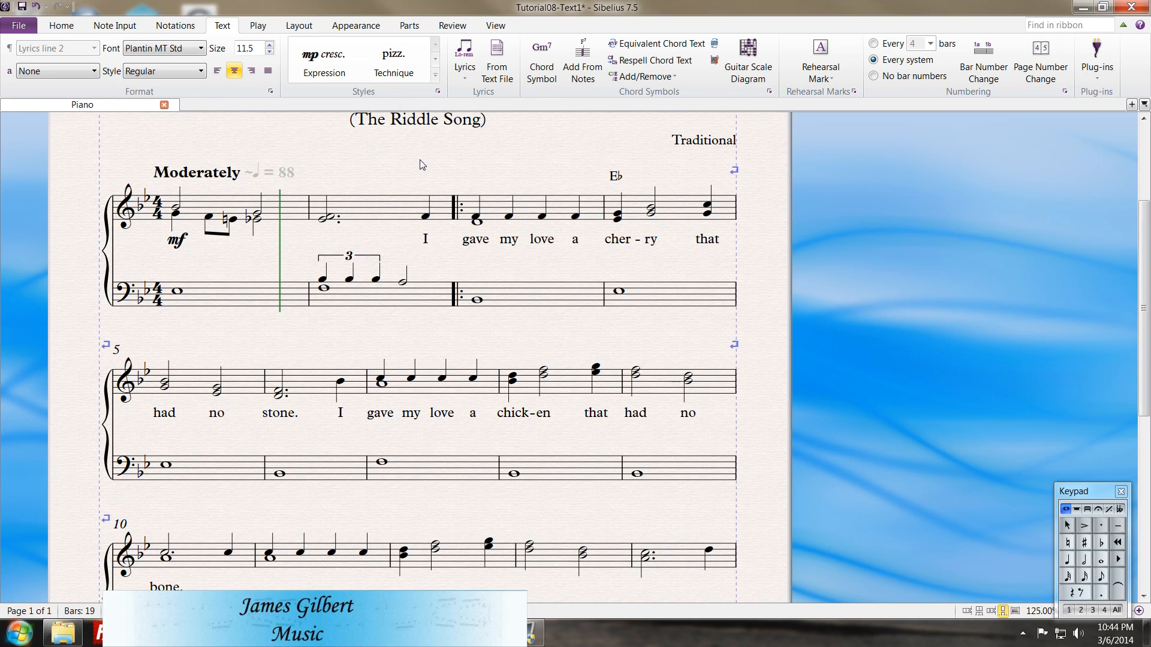
{"action": "type", "text": "How can there be a cher-ry that has"}
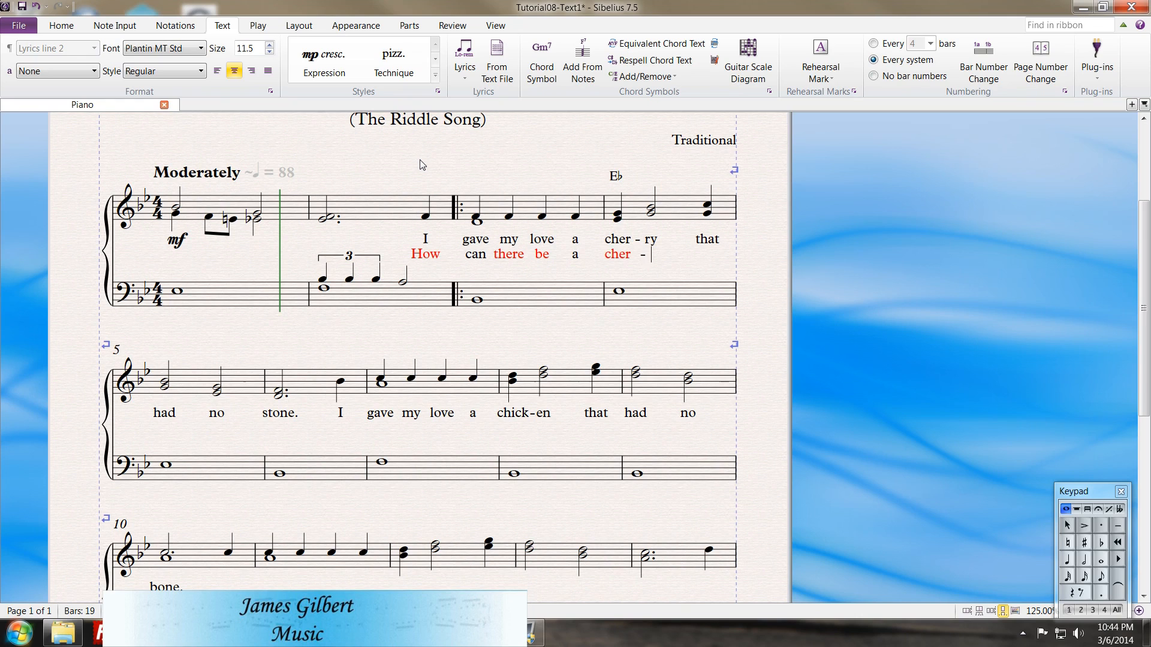
{"action": "type", "text": " no stone?"}
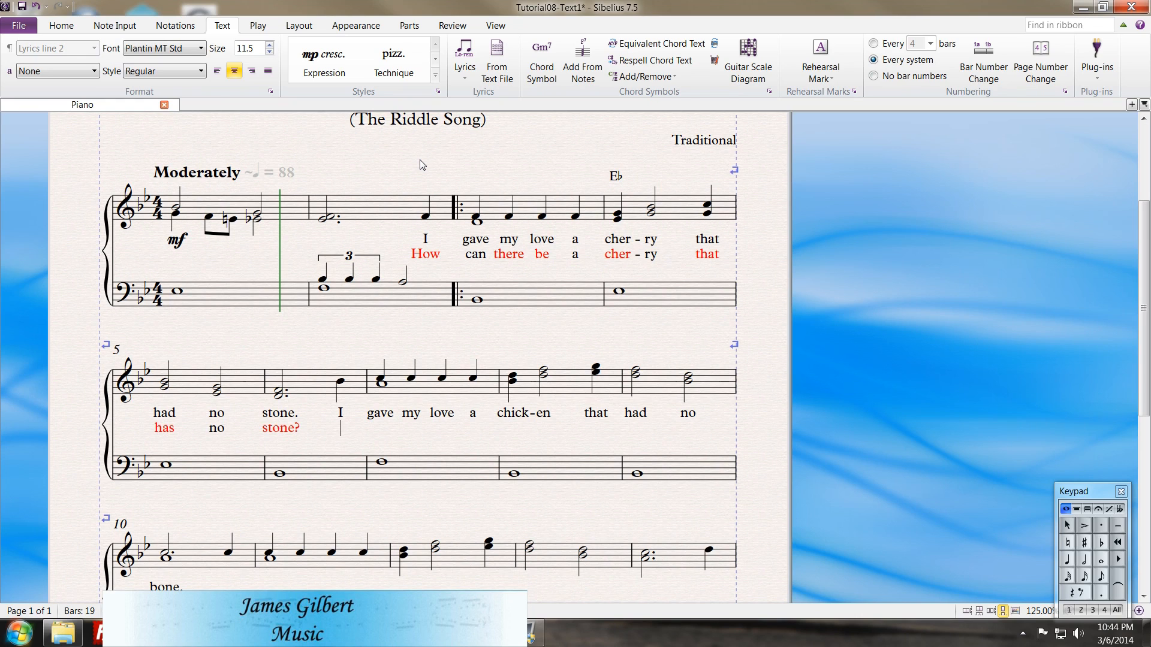
Continue Lyrics line 2 with the rest of the second verse, from "How can there be a chick-en" through "a ba-by with no cry-in'?"
{"action": "type", "text": " How can there be a chick-en that has"}
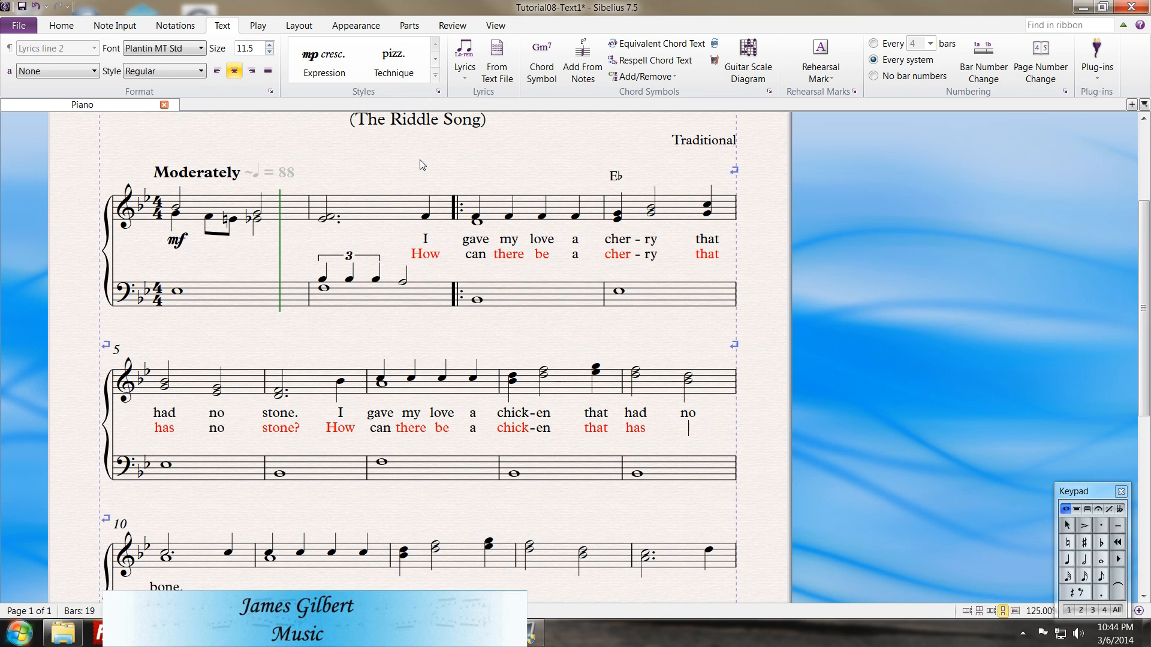
{"action": "type", "text": " no bone? How can there"}
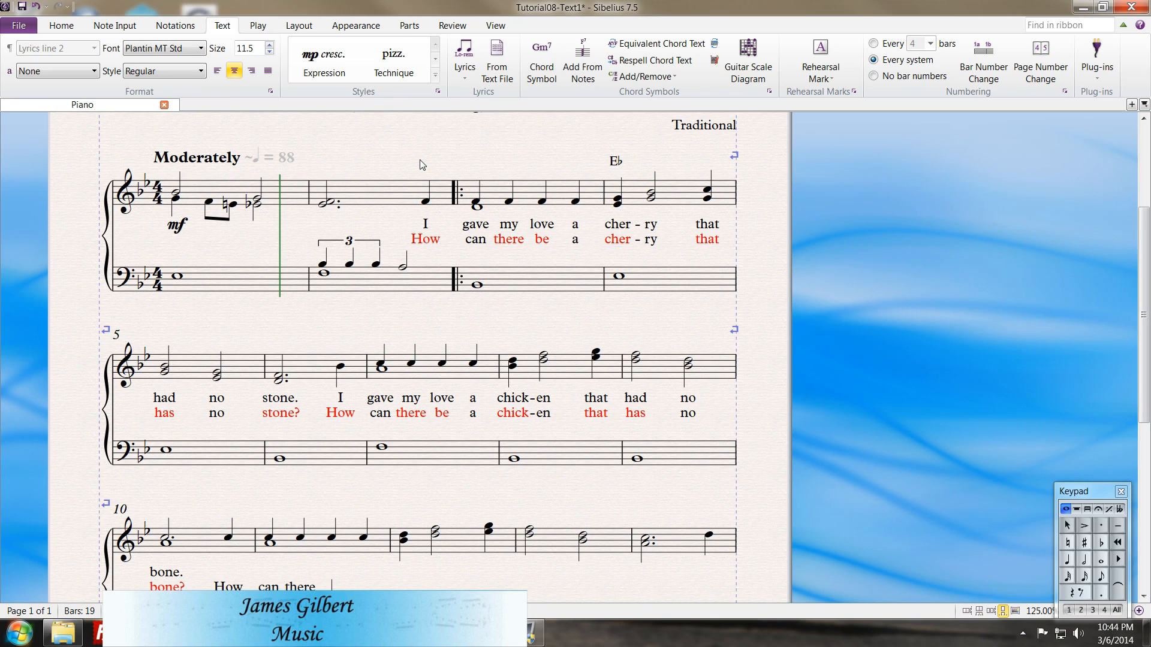
{"action": "type", "text": " be a sto-ry that has no"}
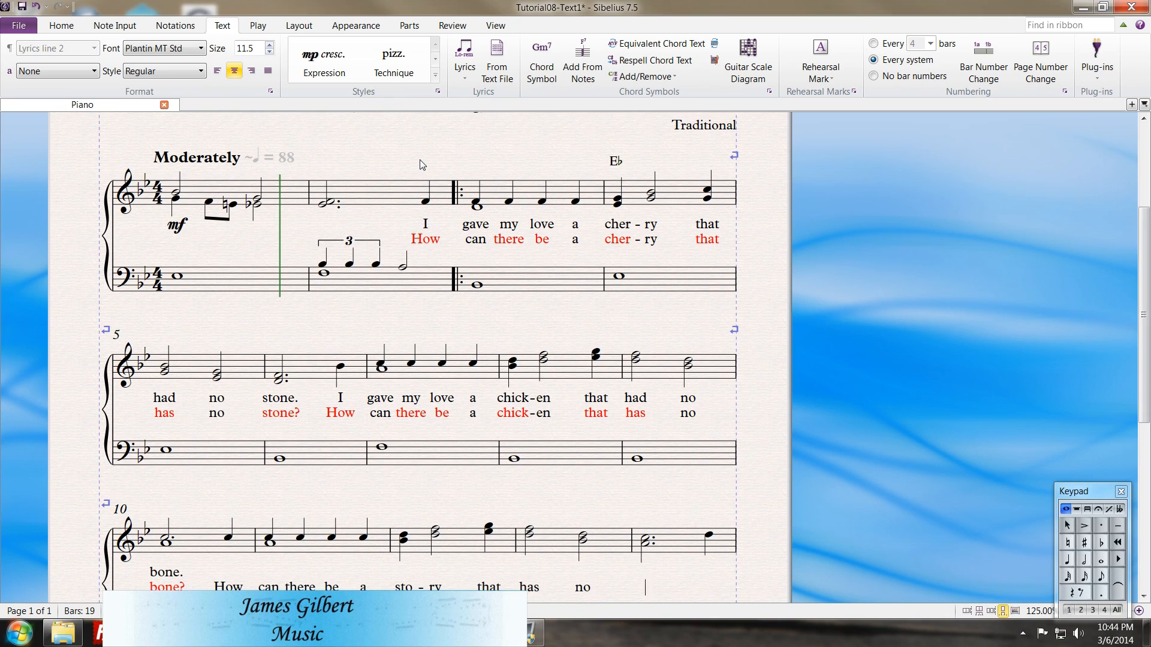
{"action": "type", "text": " end? How can there be"}
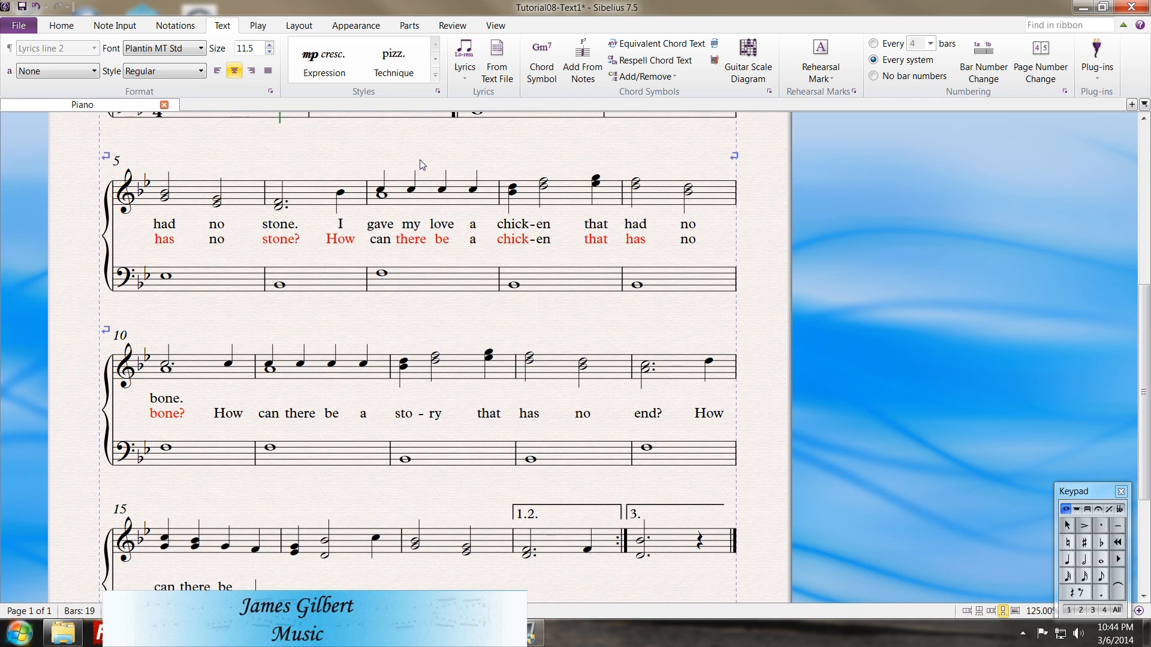
{"action": "type", "text": " a ba-by with no cry-in'?"}
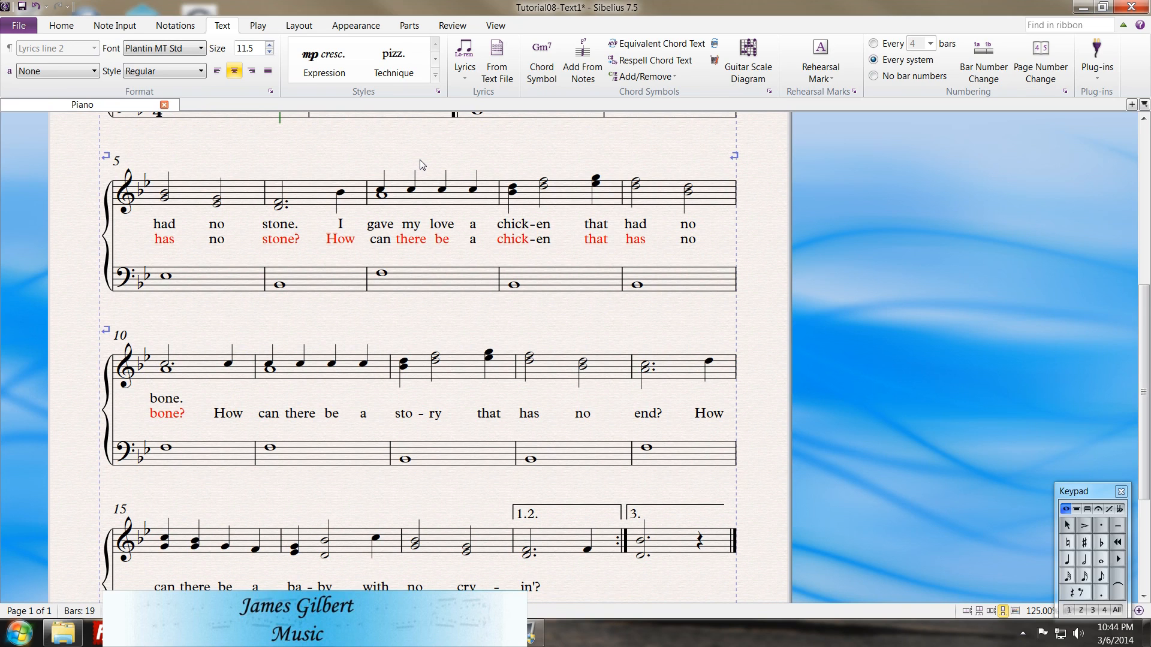
{"action": "key", "text": "Escape"}
{"action": "scroll", "coordinate": [422, 164], "scroll_direction": "up", "scroll_amount": 2}
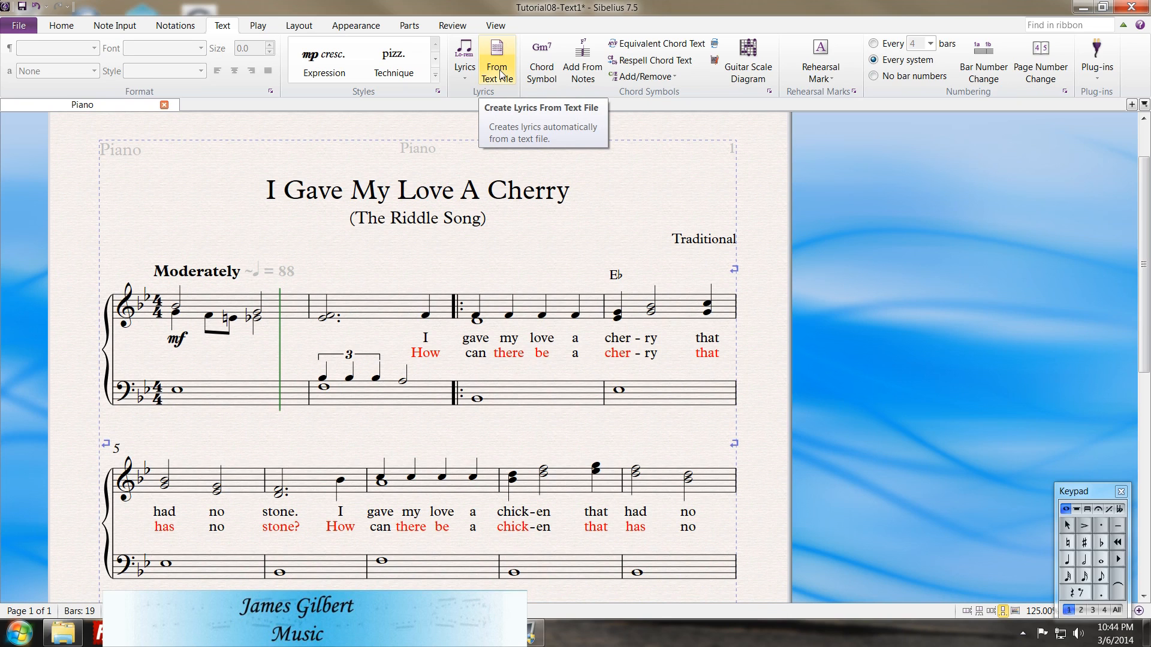
Switch to Notepad2 and delete the title, tempo and first two verses, keeping only the verse starting "A cherry when its blooming"
{"action": "key", "text": "alt+Tab"}
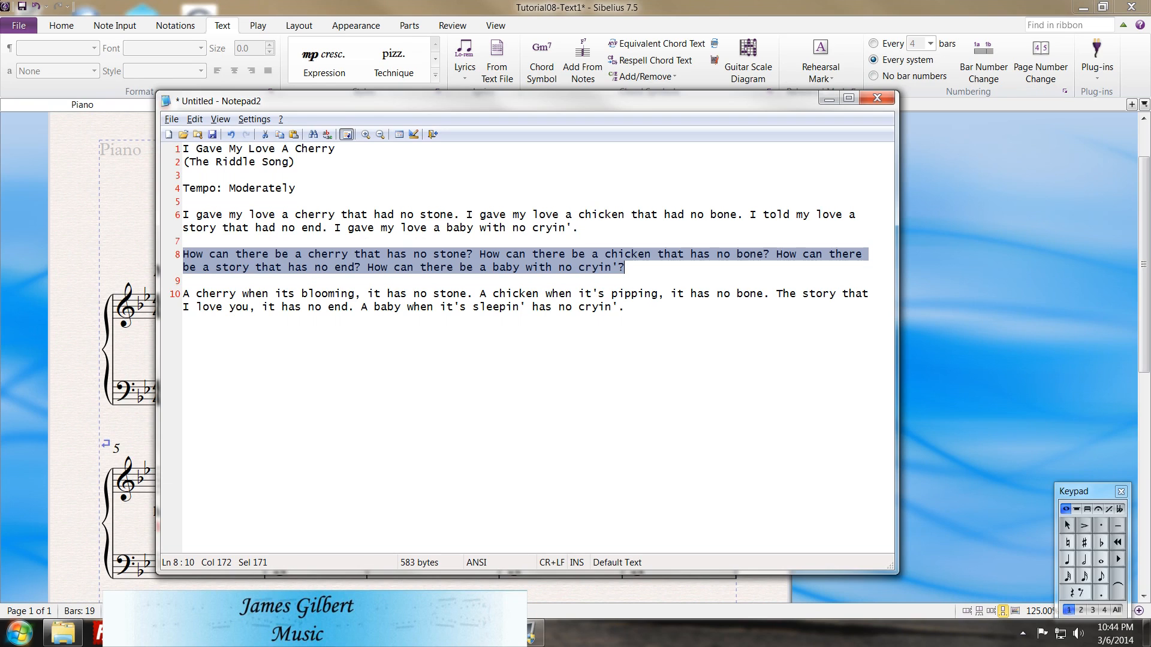
{"action": "left_click_drag", "start_coordinate": [626, 267], "coordinate": [171, 144]}
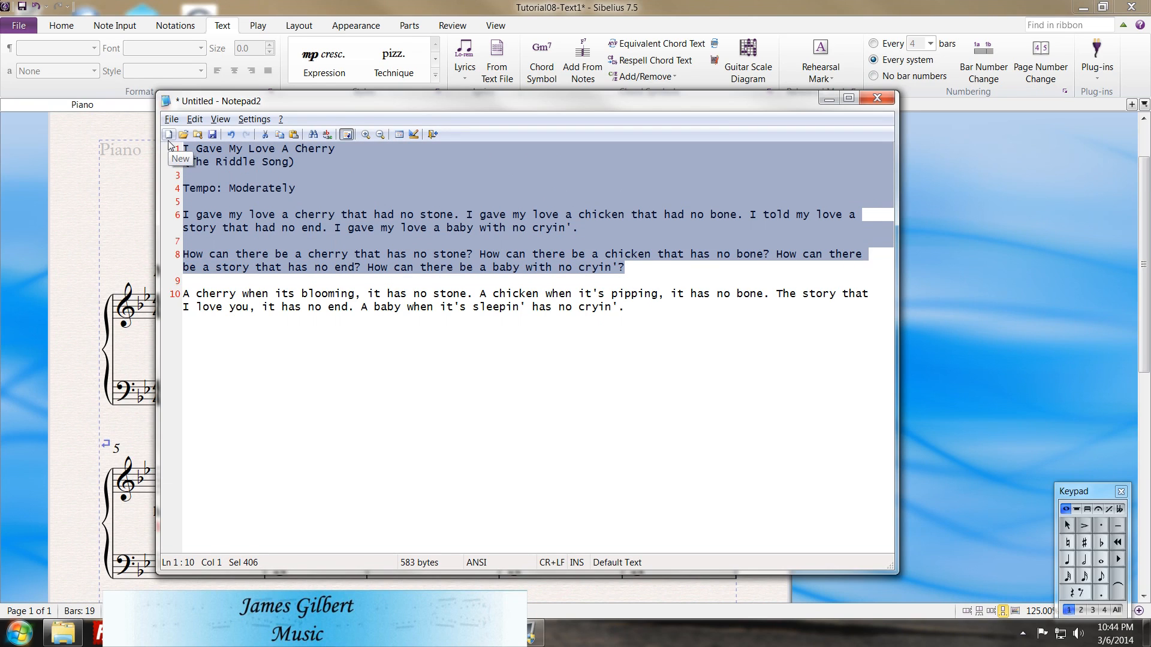
{"action": "key", "text": "Delete"}
{"action": "key", "text": "Delete"}
{"action": "key", "text": "Delete"}
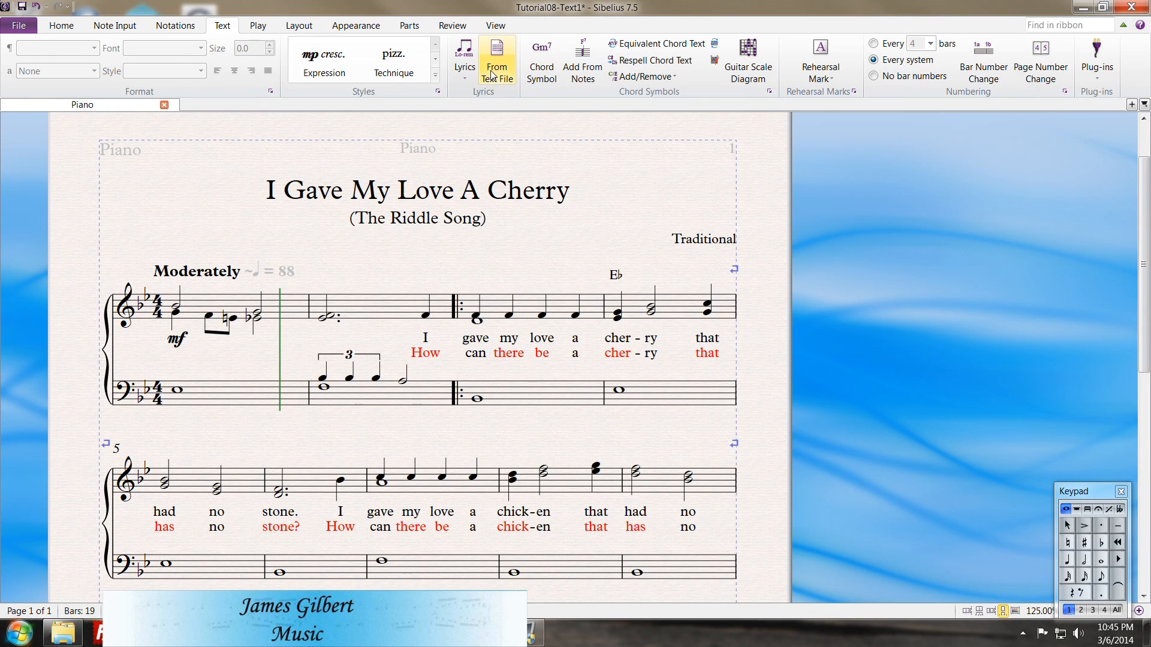
Filter the Lyrics text out of the whole score's selection and delete both existing lyric lines
{"action": "left_click", "coordinate": [426, 316]}
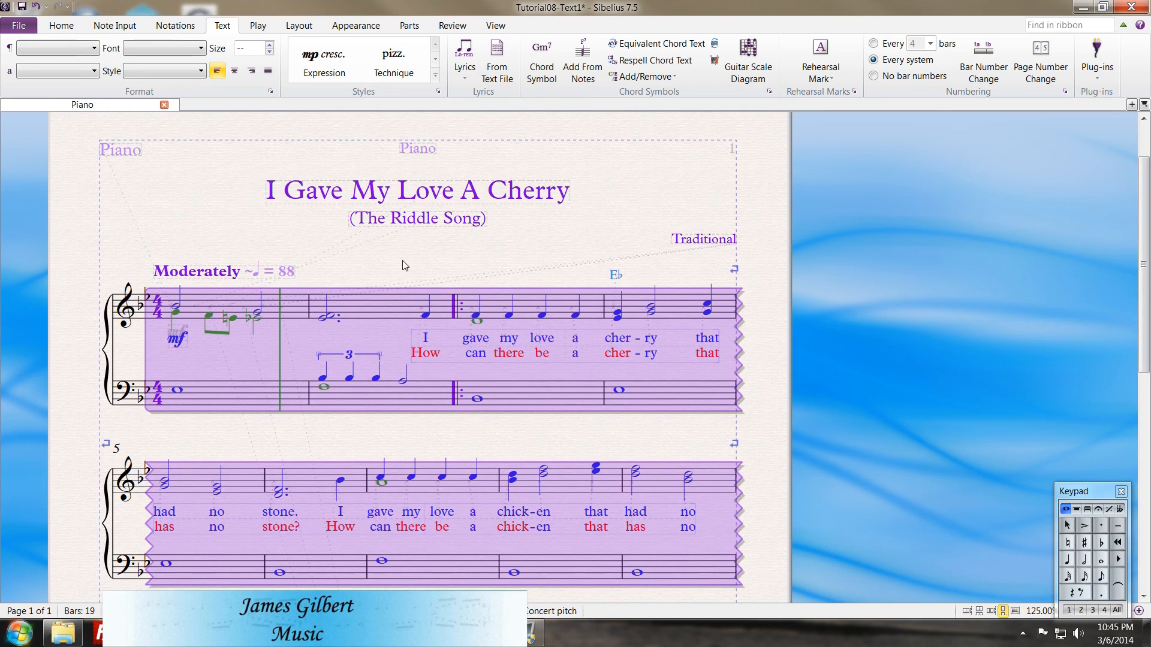
{"action": "key", "text": "ctrl+a"}
{"action": "left_click", "coordinate": [63, 29]}
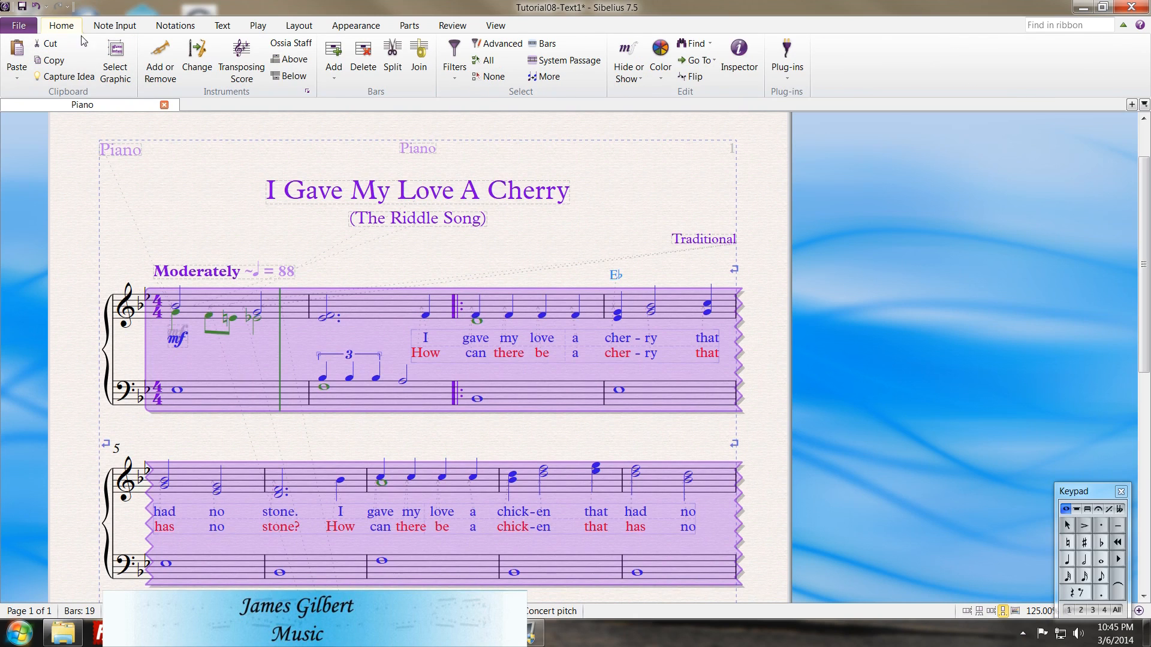
{"action": "left_click", "coordinate": [455, 83]}
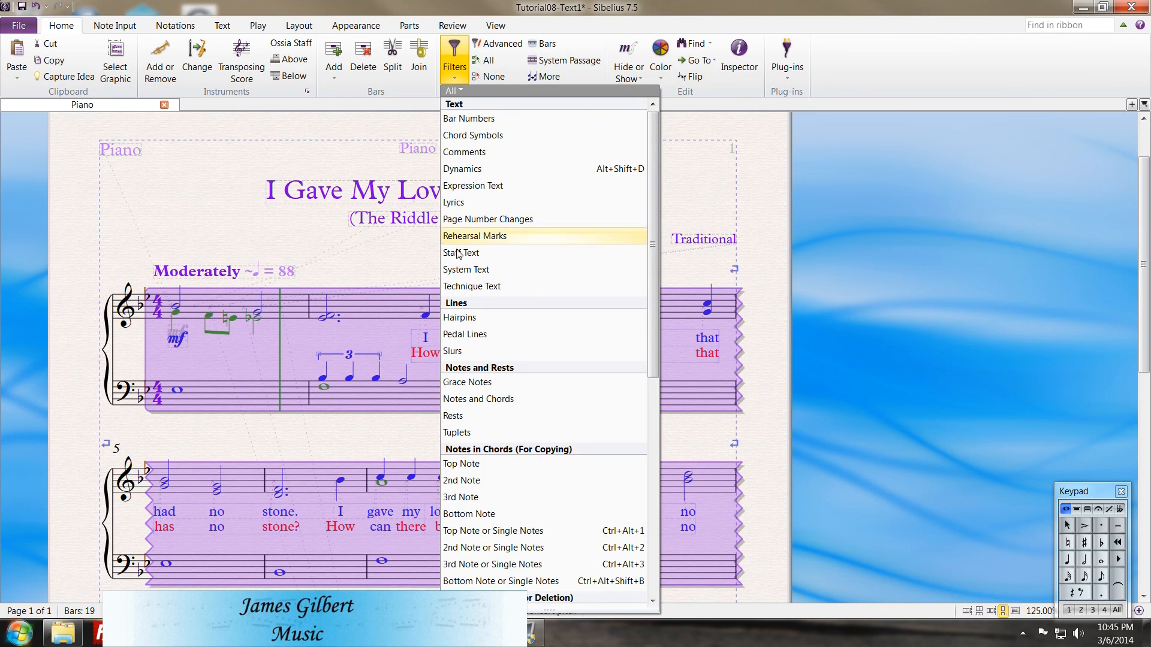
{"action": "left_click", "coordinate": [461, 204]}
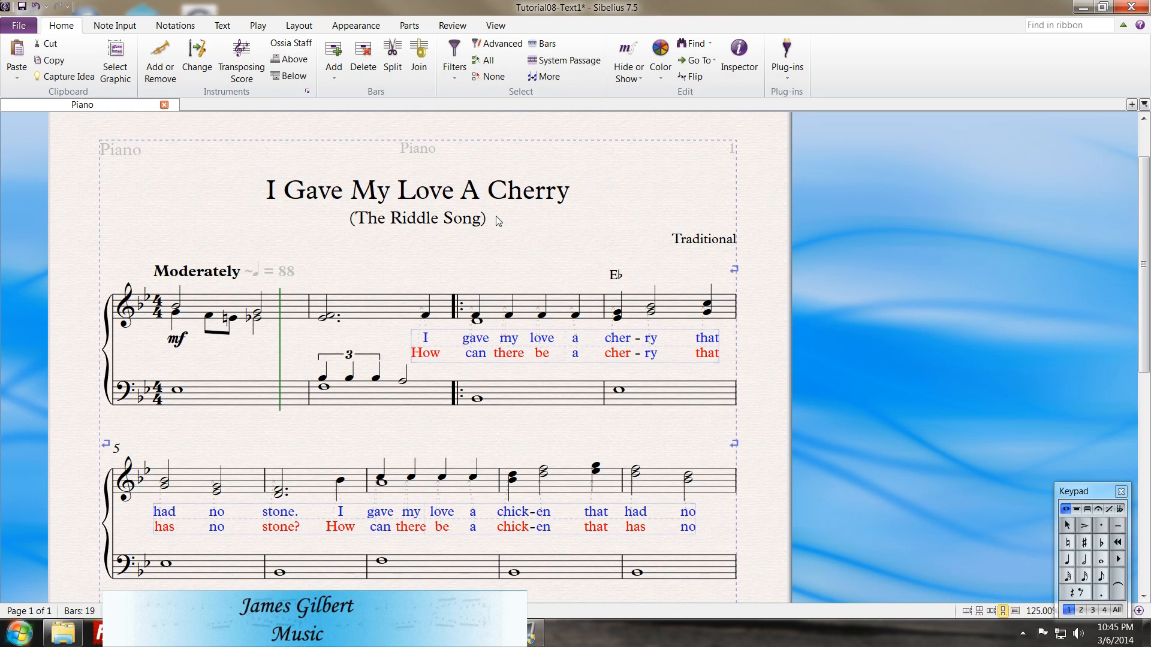
{"action": "key", "text": "Delete"}
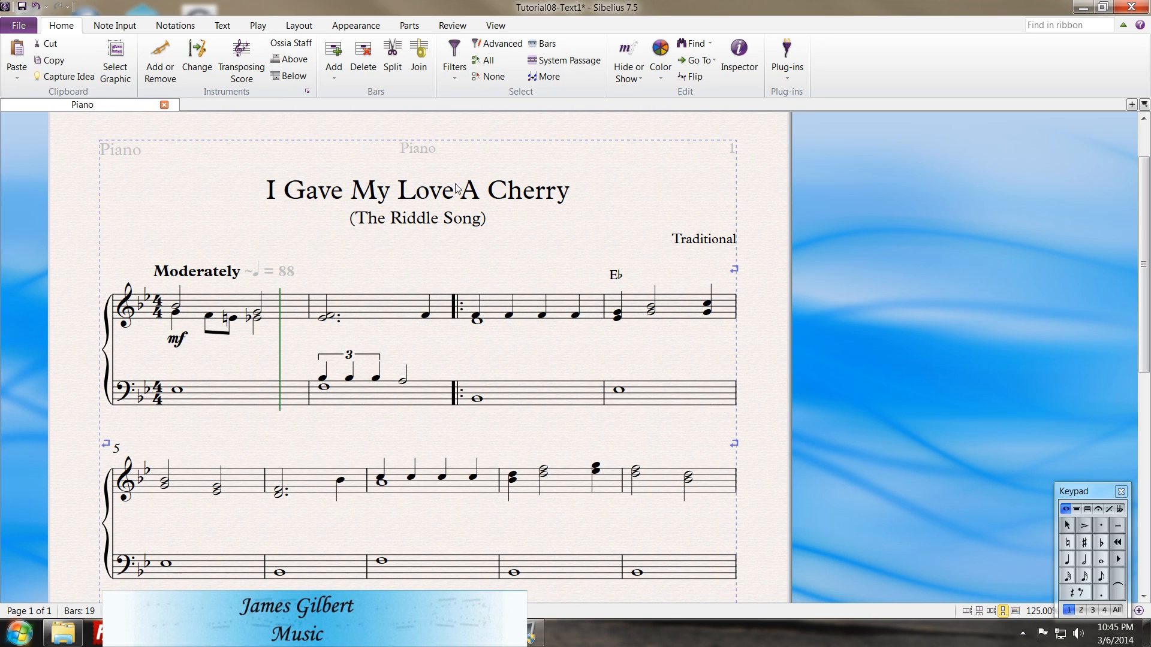
Select the upper-staff passage from the last quarter note of bar 2 through the dotted half-note chord in the 1.2. ending
{"action": "left_click", "coordinate": [426, 315]}
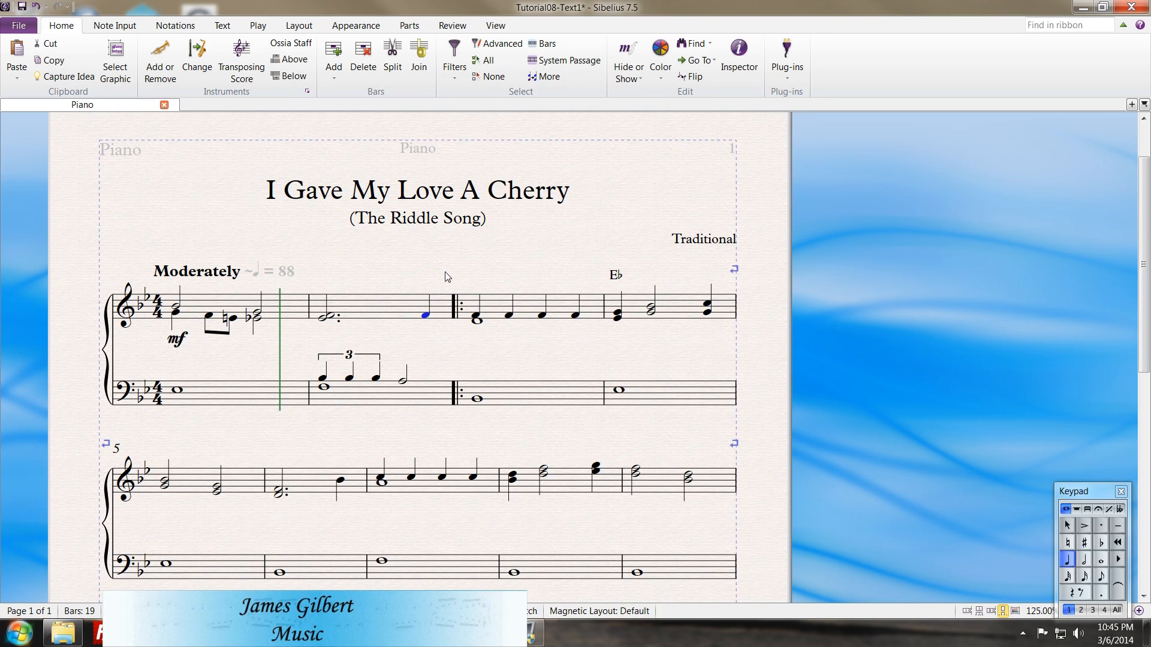
{"action": "left_click", "coordinate": [222, 25]}
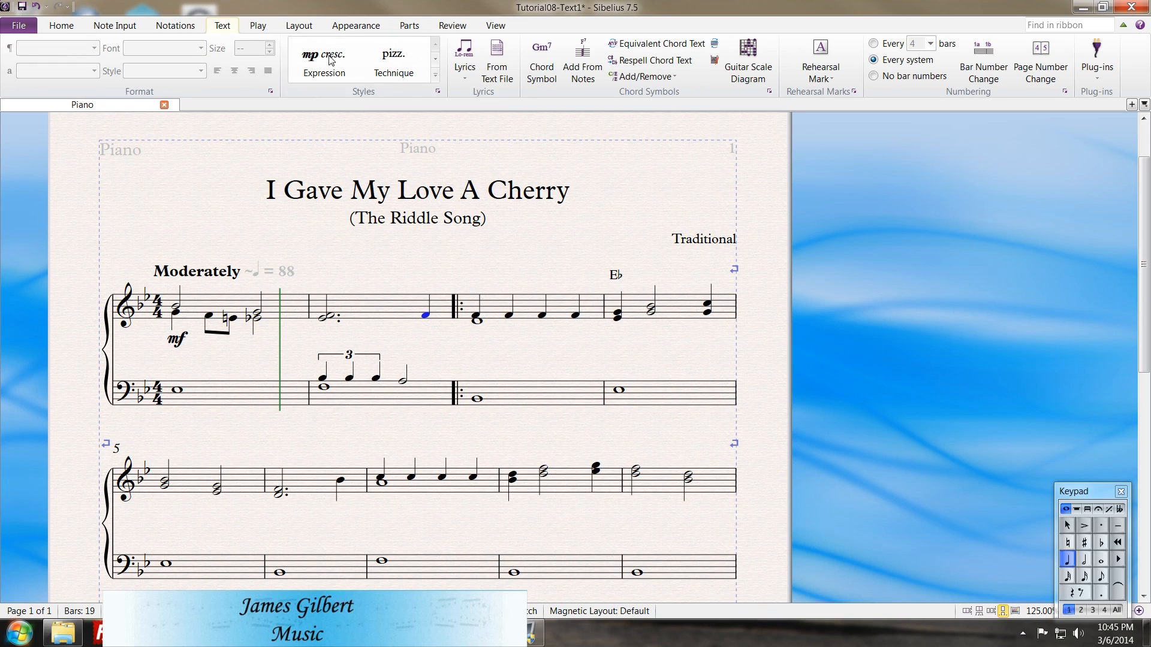
{"action": "left_click", "coordinate": [497, 83]}
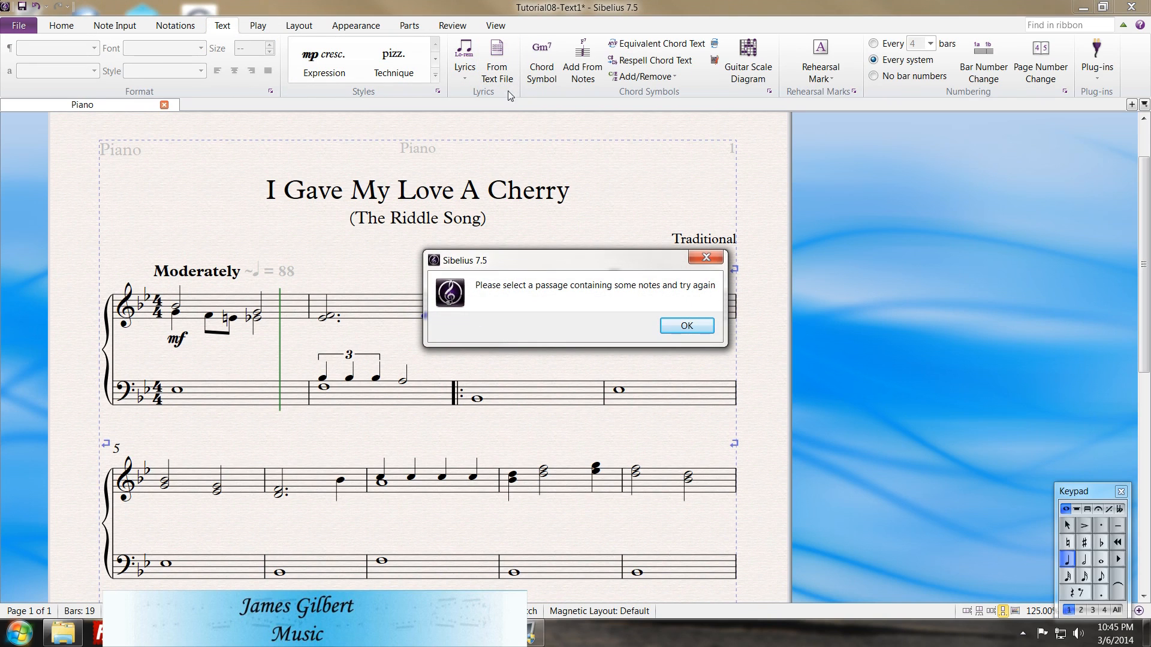
{"action": "left_click", "coordinate": [687, 326]}
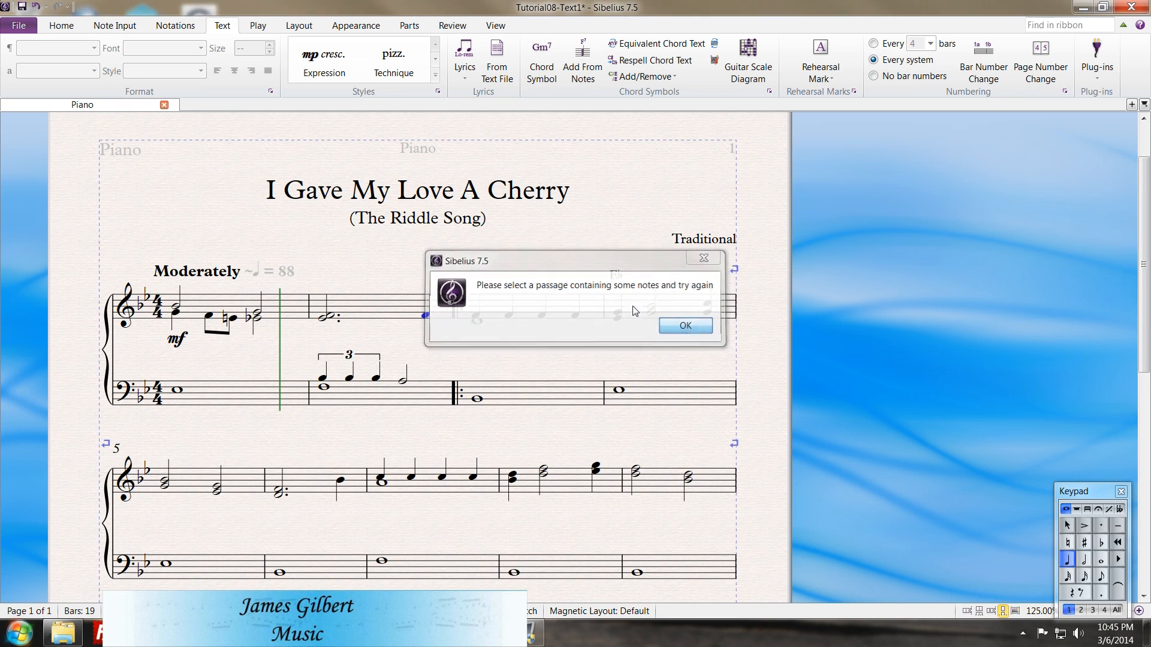
{"action": "scroll", "coordinate": [437, 376], "scroll_direction": "down", "scroll_amount": 2}
{"action": "scroll", "coordinate": [437, 376], "scroll_direction": "down", "scroll_amount": 8}
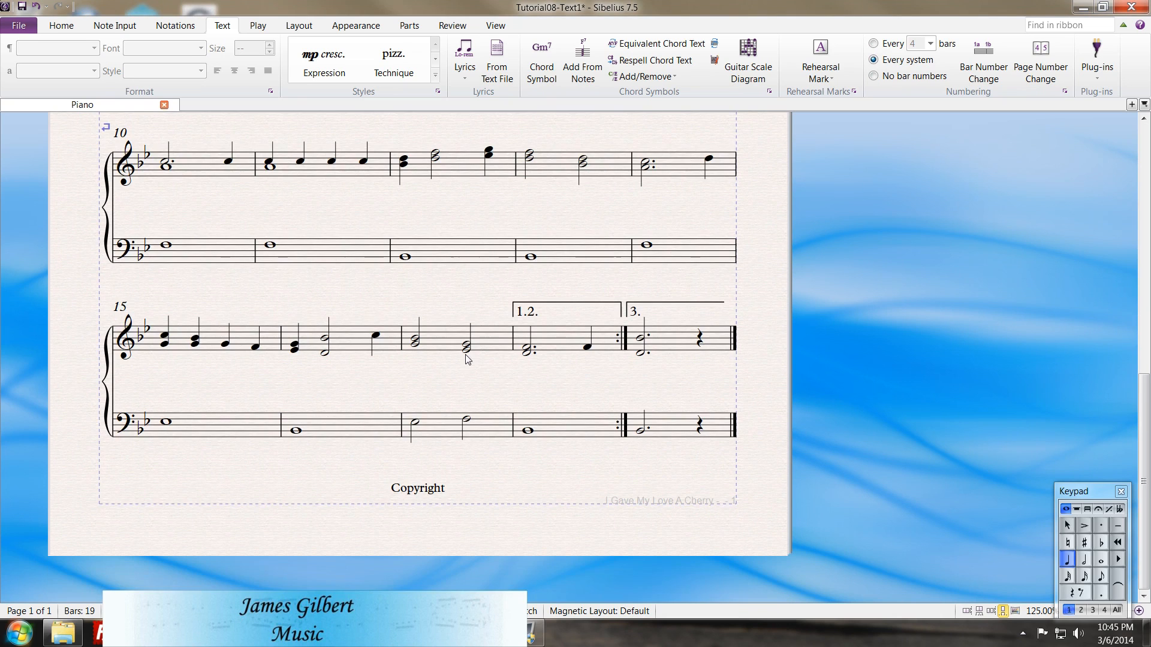
{"action": "left_click", "coordinate": [529, 350], "text": "shift"}
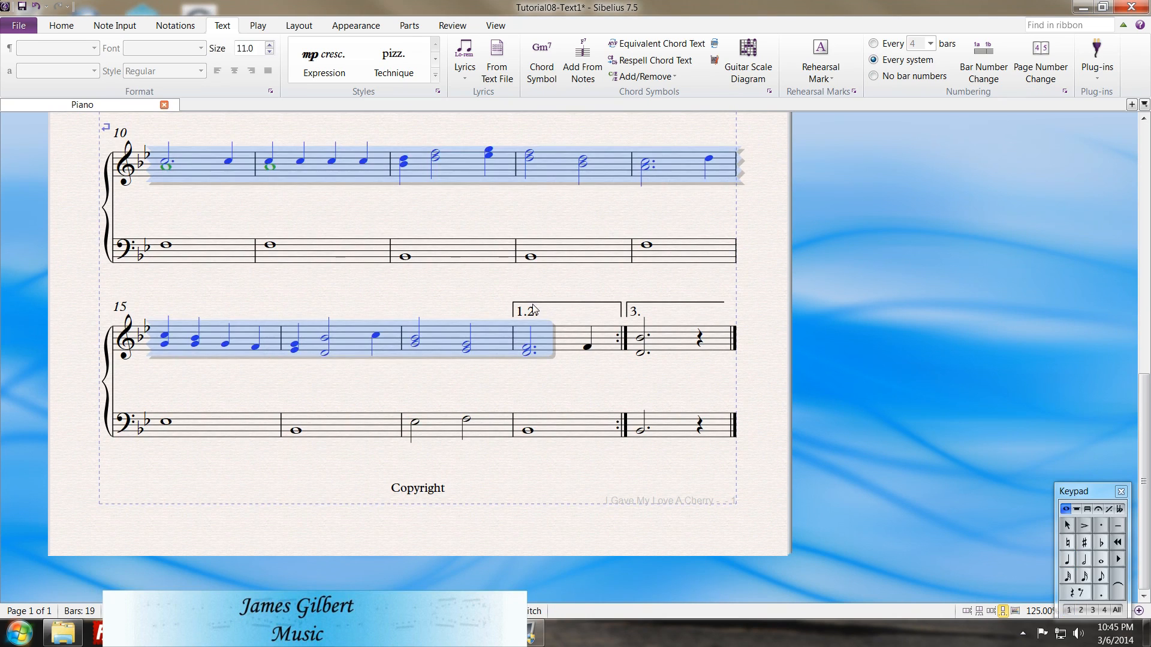
Start creating lyrics from a text file and choose Riddle.txt from the Documents library
{"action": "left_click", "coordinate": [504, 80]}
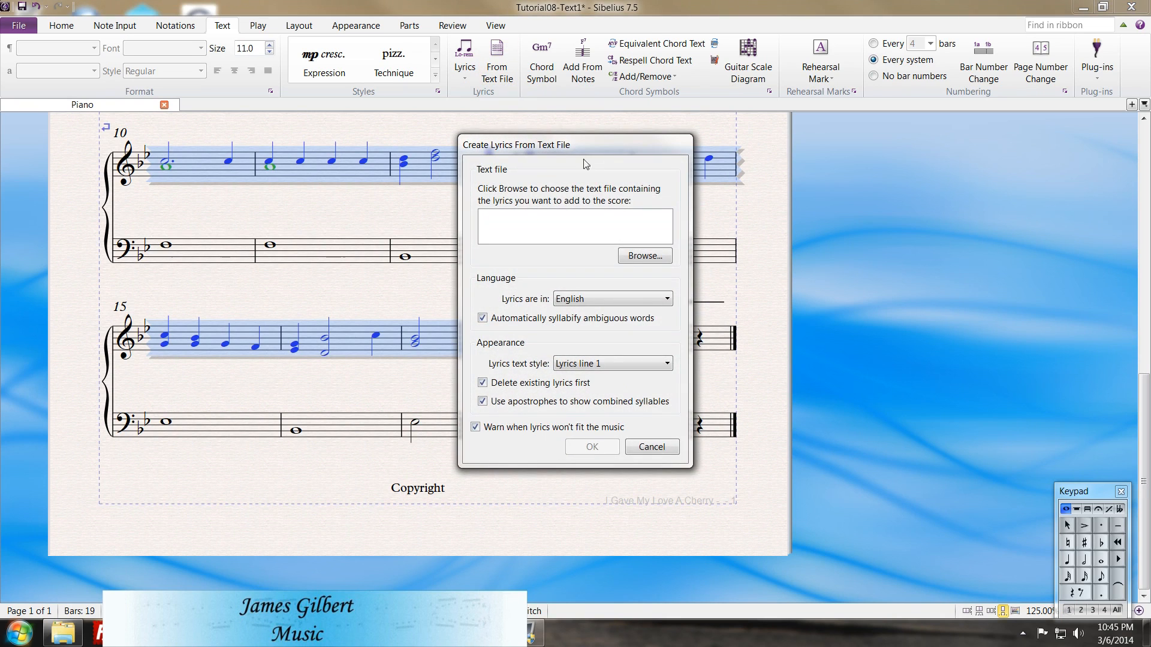
{"action": "left_click", "coordinate": [630, 257]}
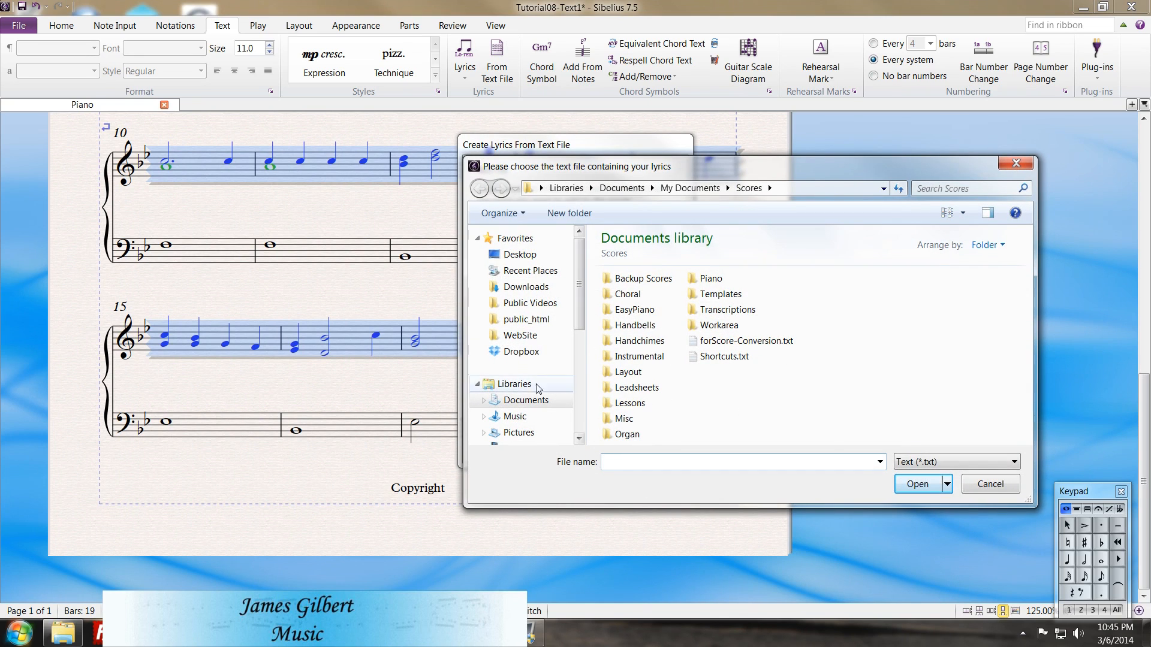
{"action": "left_click", "coordinate": [523, 400]}
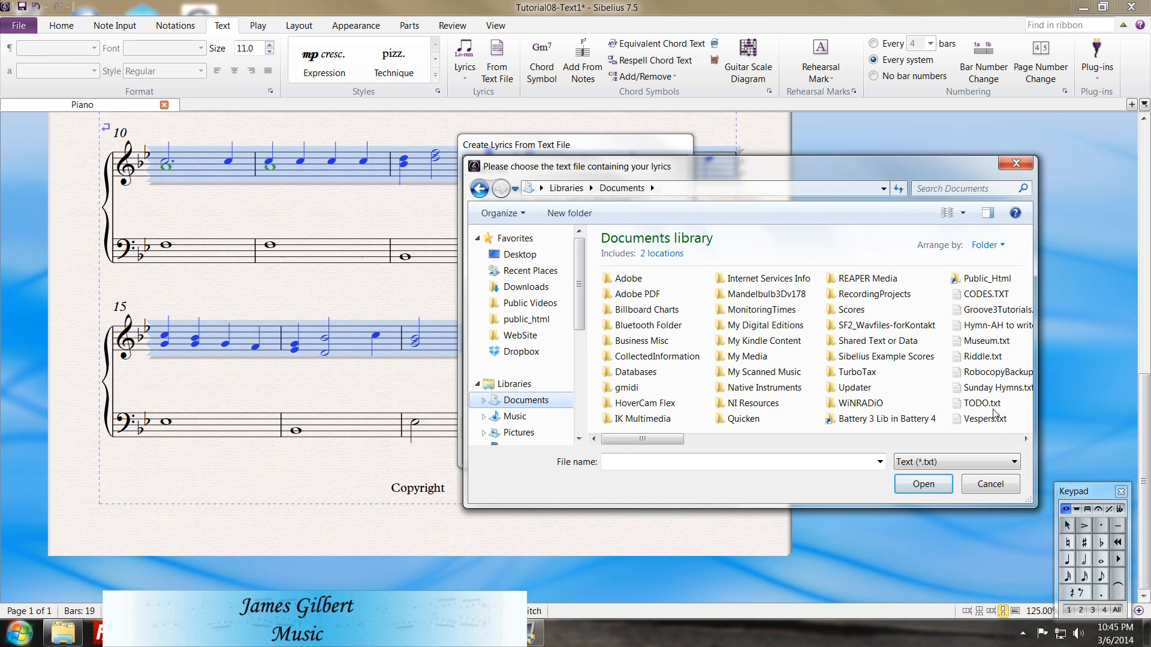
{"action": "left_click", "coordinate": [985, 357]}
{"action": "left_click", "coordinate": [928, 485]}
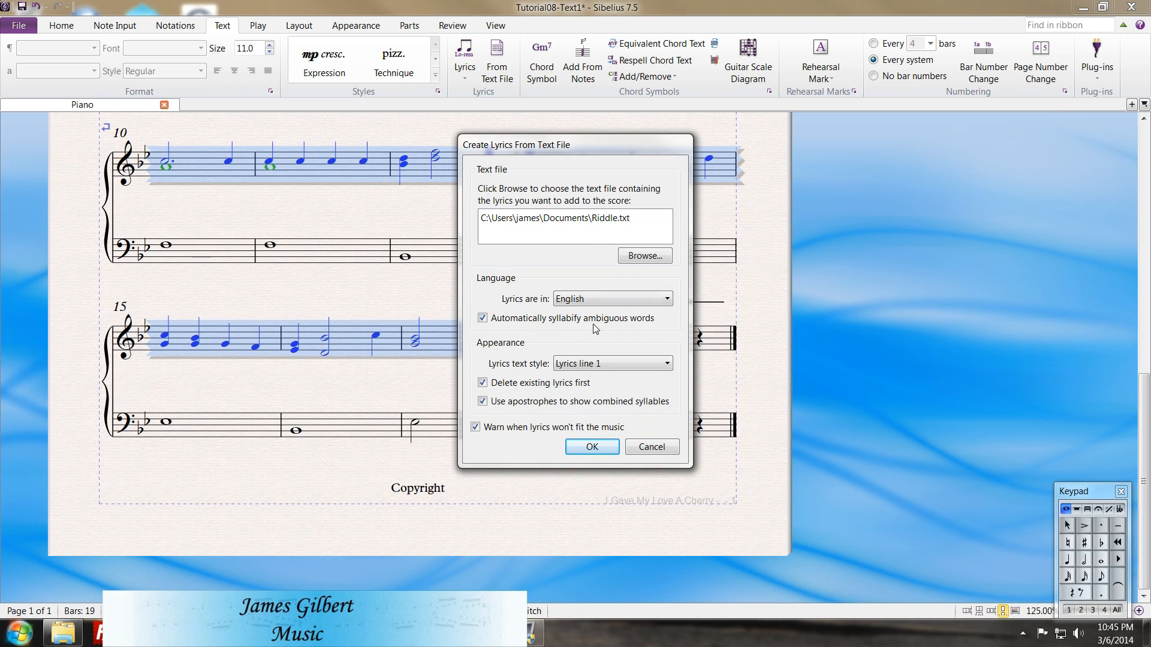
Set the lyrics text style to Lyrics line 3 and add the file's verse to the selected passage
{"action": "left_click", "coordinate": [598, 366]}
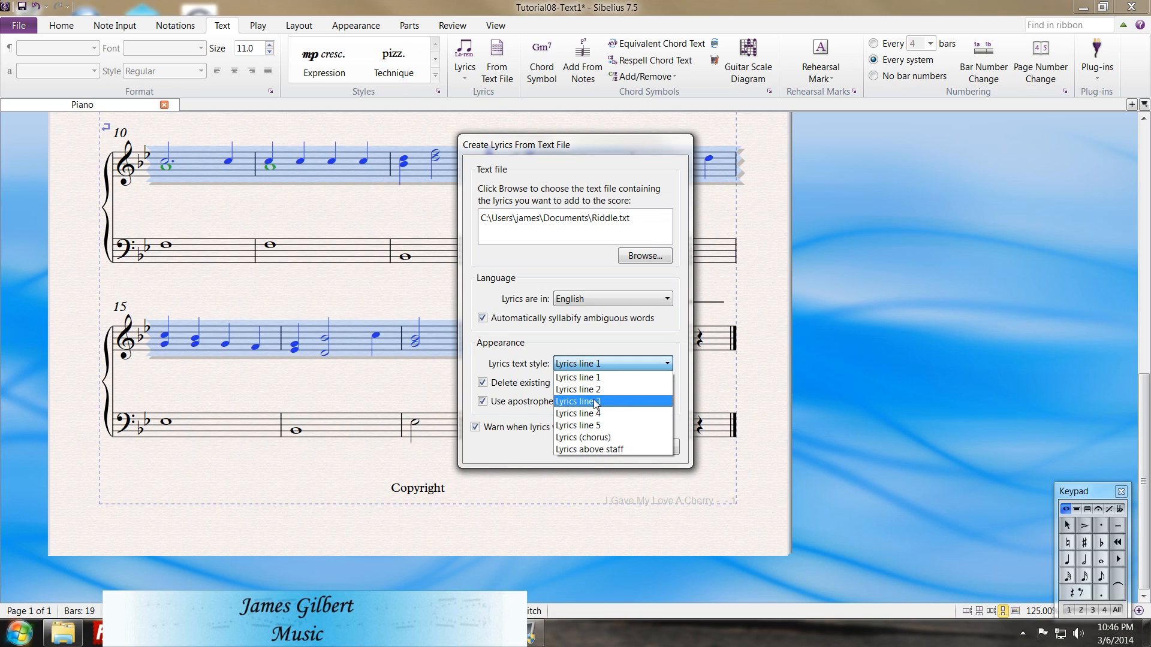
{"action": "left_click", "coordinate": [597, 401]}
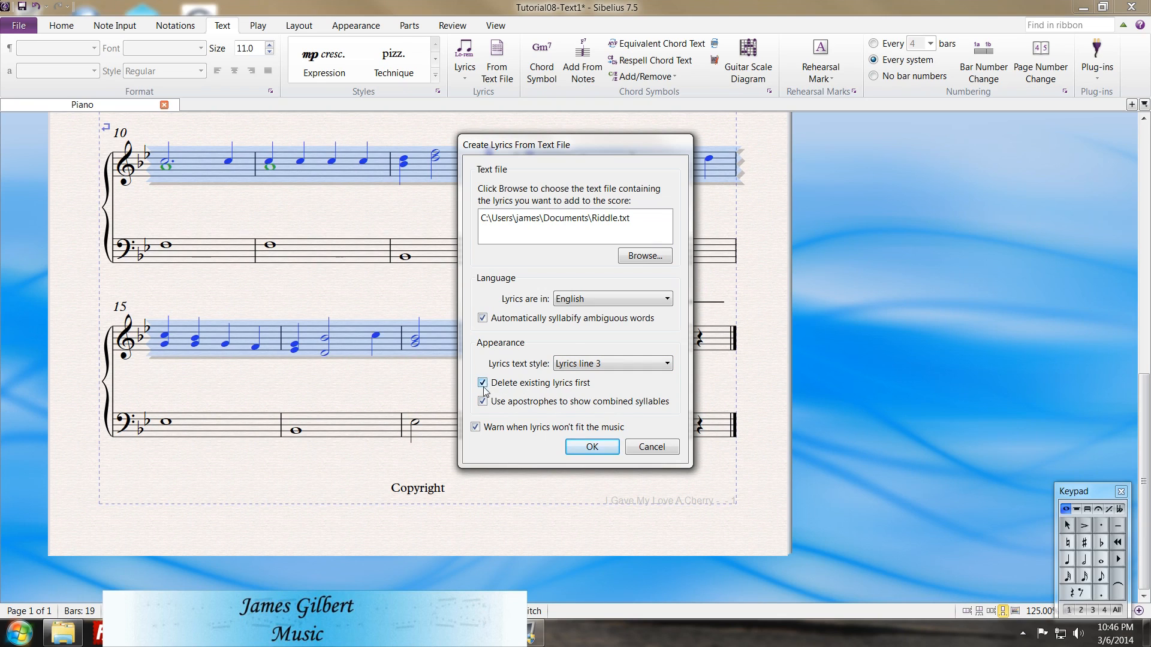
{"action": "left_click", "coordinate": [594, 452]}
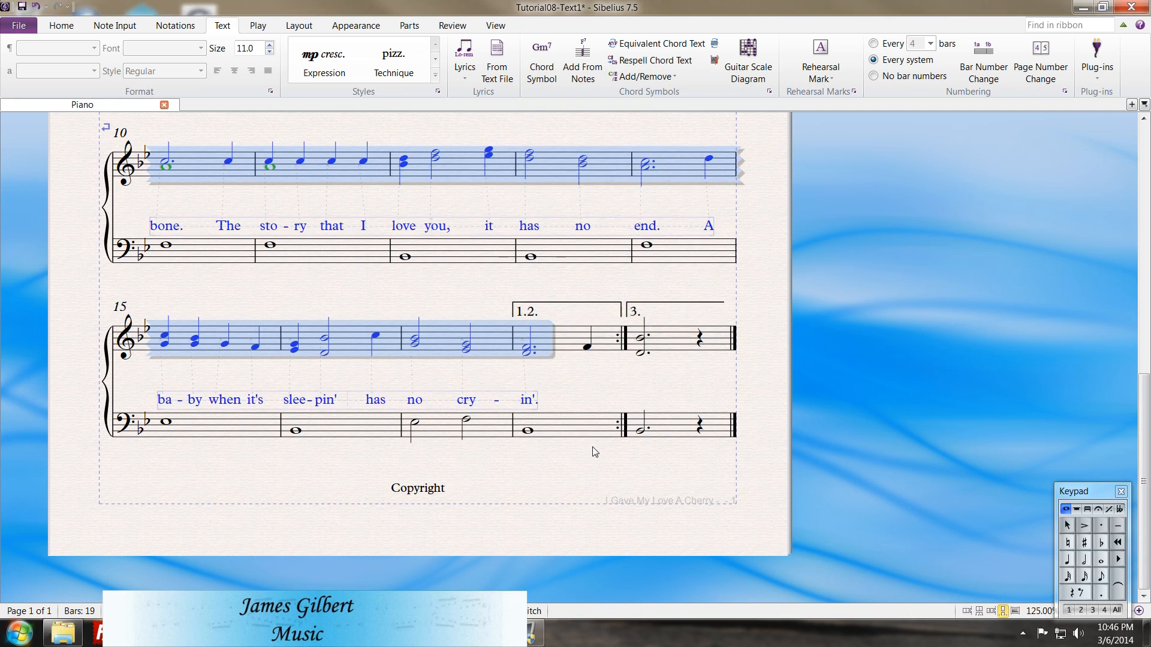
{"action": "scroll", "coordinate": [593, 444], "scroll_direction": "up", "scroll_amount": 4}
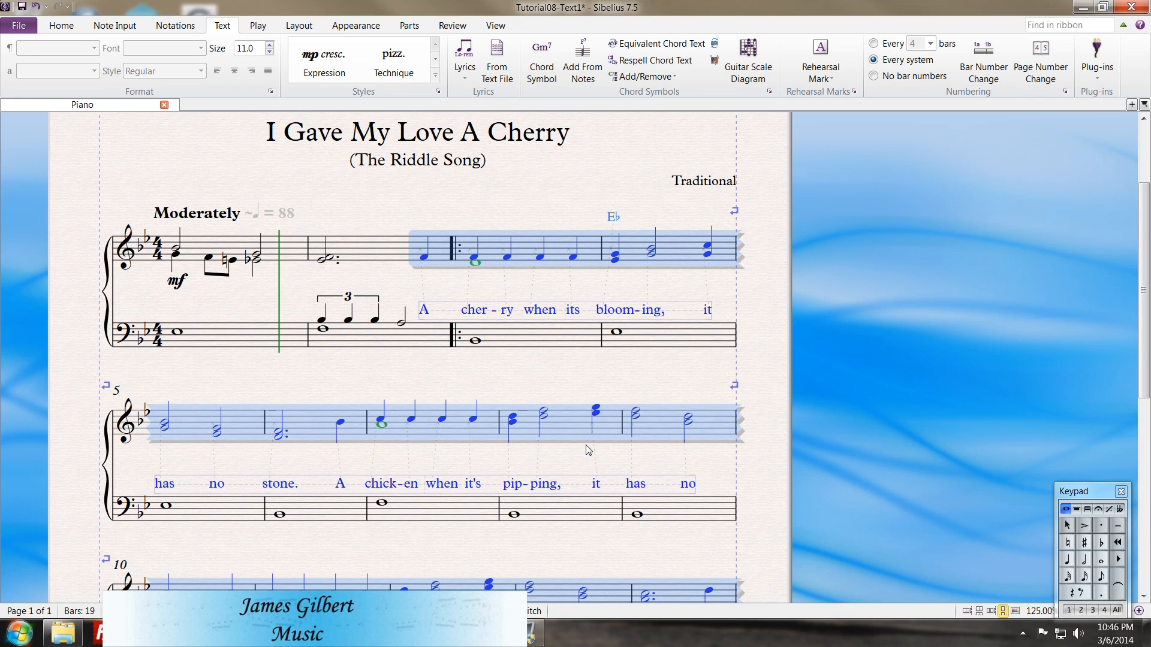
Switch to Notepad2 and paste the title, tempo and first two verses back above the third verse, separated by a blank line
{"action": "left_click", "coordinate": [483, 633]}
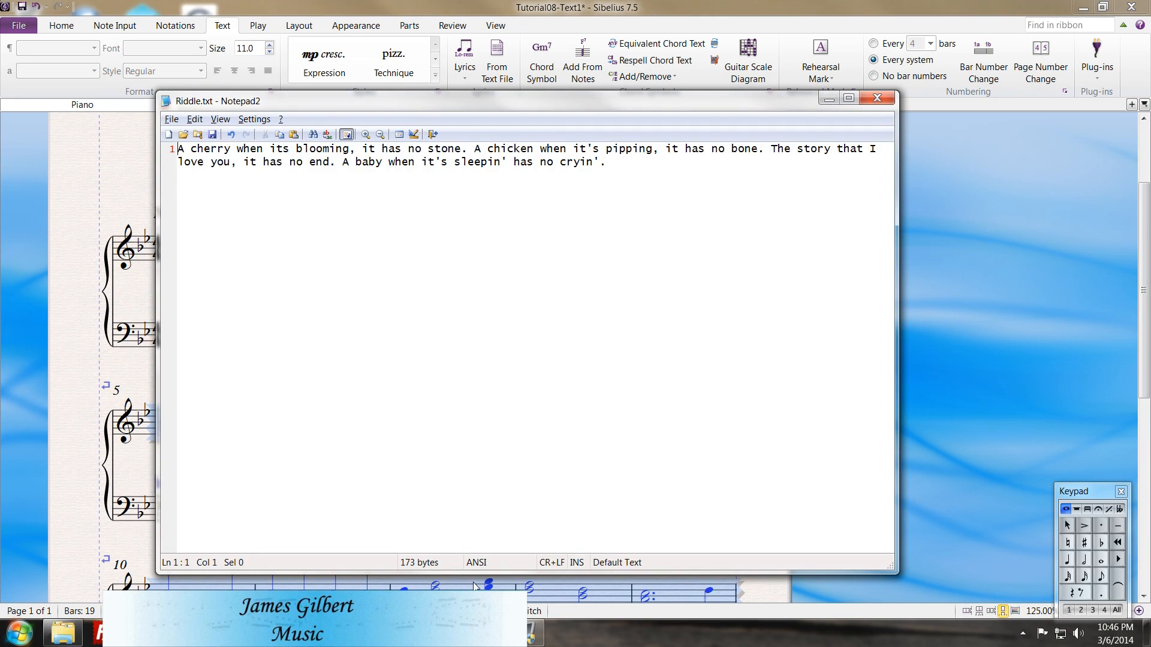
{"action": "key", "text": "Return"}
{"action": "key", "text": "Return"}
{"action": "type", "text": "I Gave My Love A Cherry (The Riddle Song)  Tempo: Moderately  I gave my love a cherry that had no stone. I gave my love a chicken that had no bone. I told my love a story that had no end. I gave my love a baby with no cryin'.  How can there be a cherry that has no stone? How can there be a chicken that has no bone? How can there be a story that has no end? How can there be a baby with no cryin'?"}
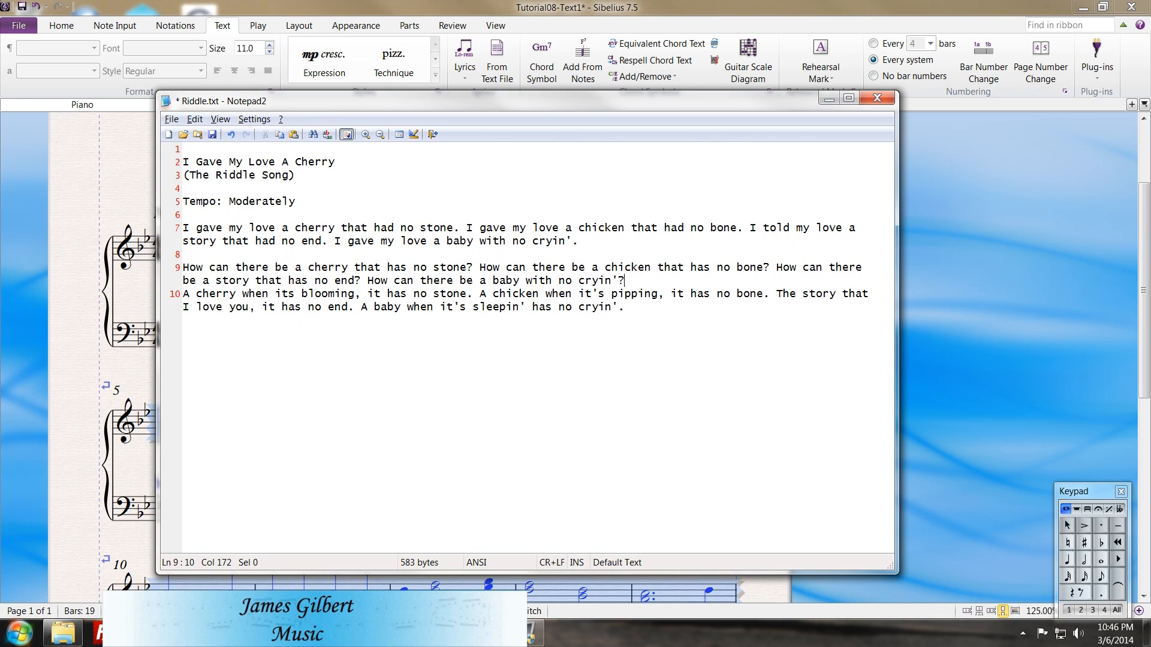
{"action": "key", "text": "Return"}
Delete the third verse, beginning "A cherry when its blooming", from the text file
{"action": "key", "text": "Up"}
{"action": "key", "text": "Up"}
{"action": "key", "text": "shift+Down"}
{"action": "key", "text": "shift+Down"}
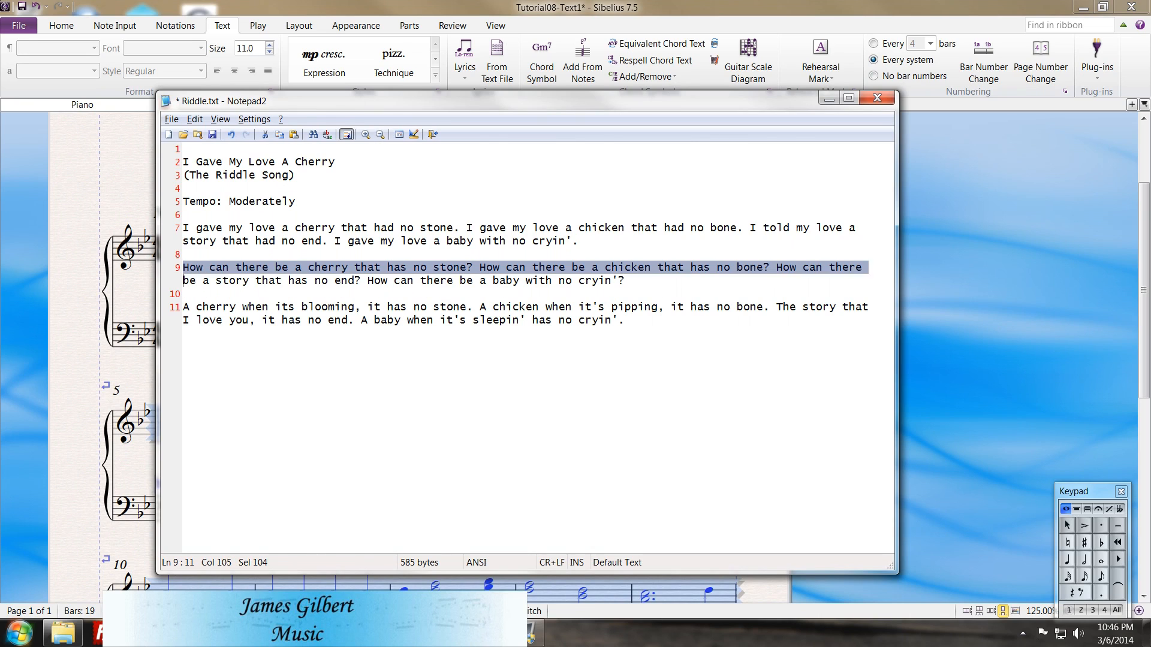
{"action": "key", "text": "Down"}
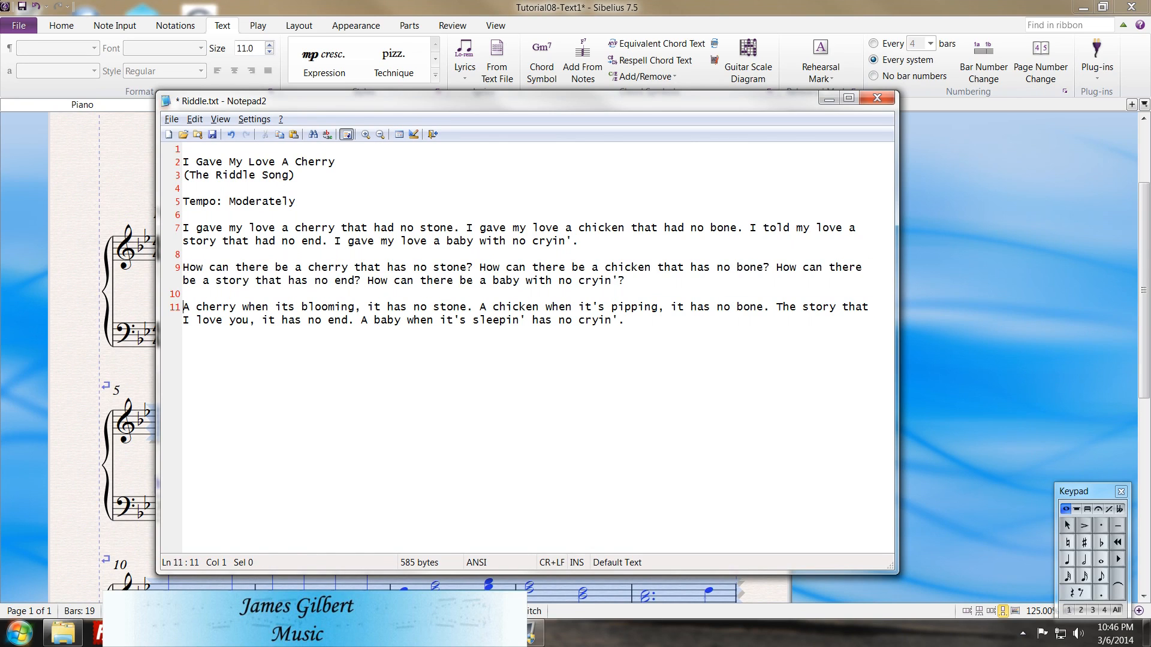
{"action": "key", "text": "shift+End"}
{"action": "key", "text": "Delete"}
{"action": "key", "text": "BackSpace"}
{"action": "key", "text": "Up"}
{"action": "key", "text": "Up"}
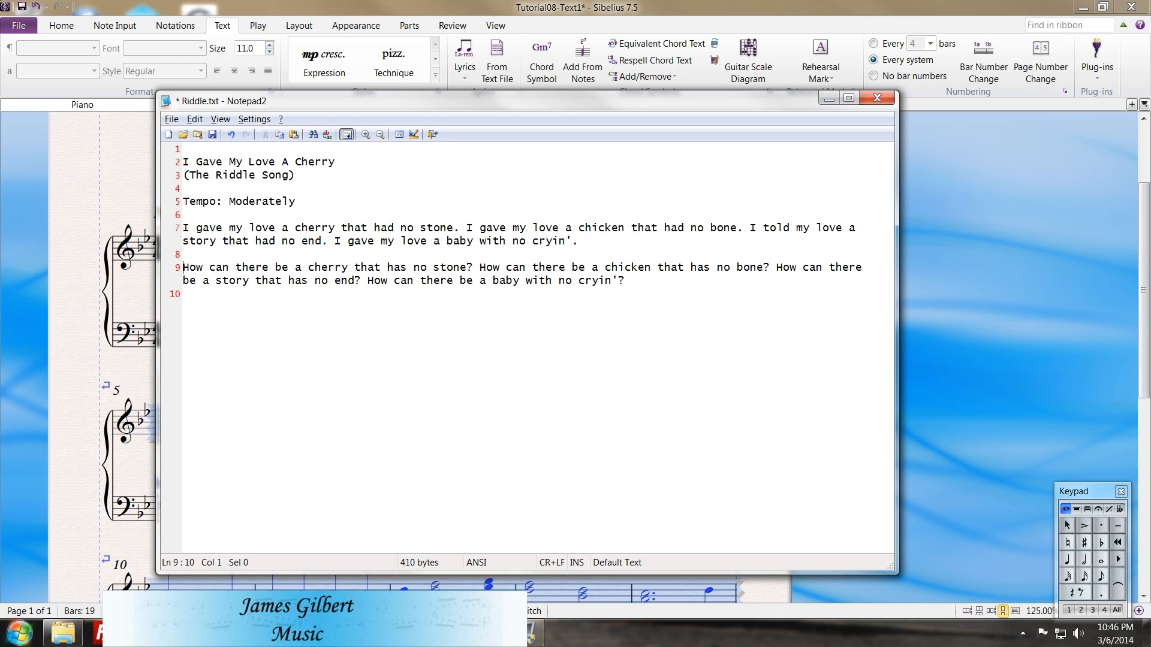
Cut the title, tempo and first verse, keeping only the verse "How can there be a cherry", and save Riddle.txt
{"action": "key", "text": "shift+Up"}
{"action": "key", "text": "shift+Up"}
{"action": "key", "text": "shift+Up"}
{"action": "key", "text": "shift+Up"}
{"action": "key", "text": "shift+Up"}
{"action": "key", "text": "shift+Up"}
{"action": "key", "text": "shift+Up"}
{"action": "key", "text": "shift+Up"}
{"action": "key", "text": "shift+Up"}
{"action": "key", "text": "ctrl+c"}
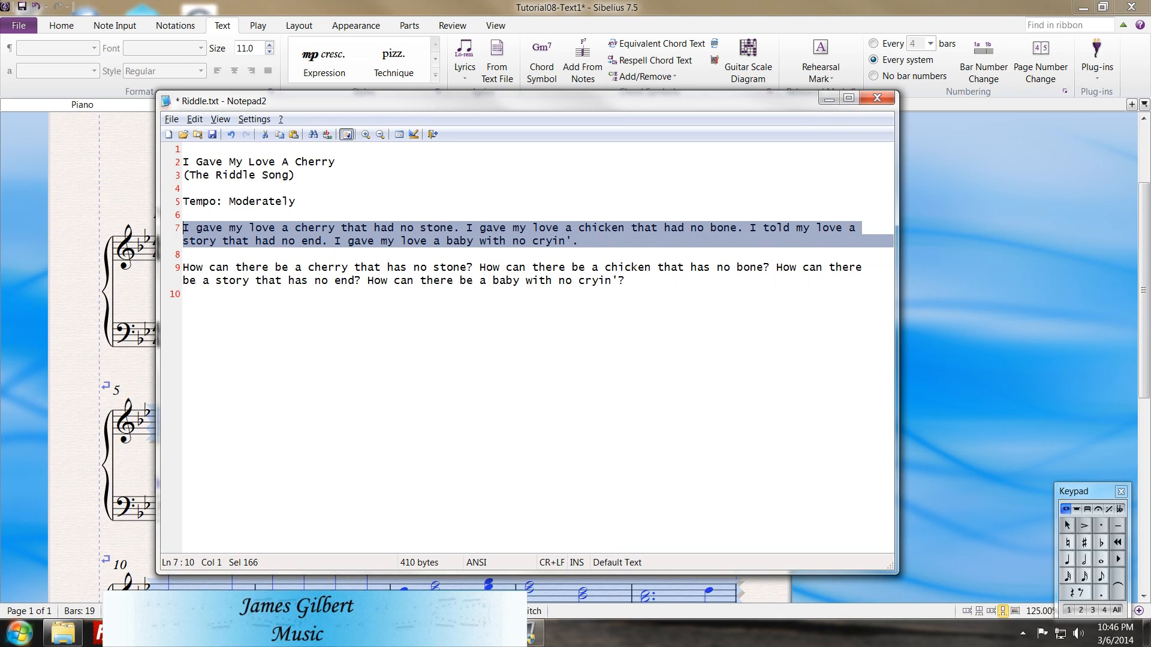
{"action": "key", "text": "Delete"}
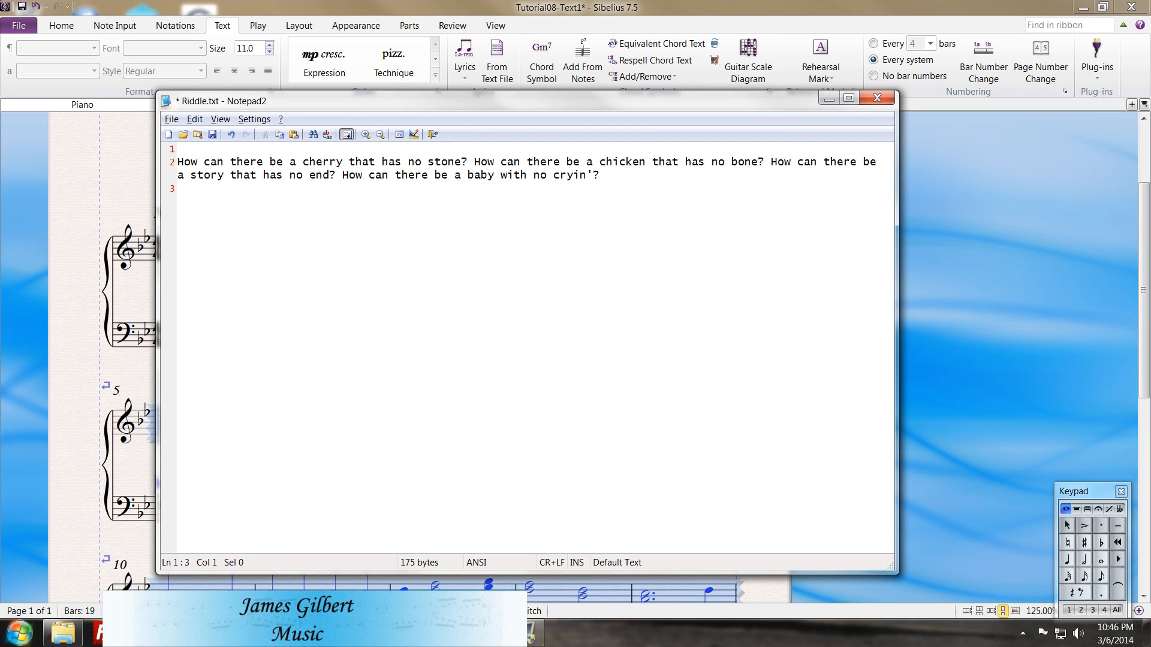
{"action": "key", "text": "ctrl+s"}
Switch to Sibelius and add the verse from Riddle.txt as Lyrics line 2, with "Delete existing lyrics first" turned off
{"action": "key", "text": "alt+Tab"}
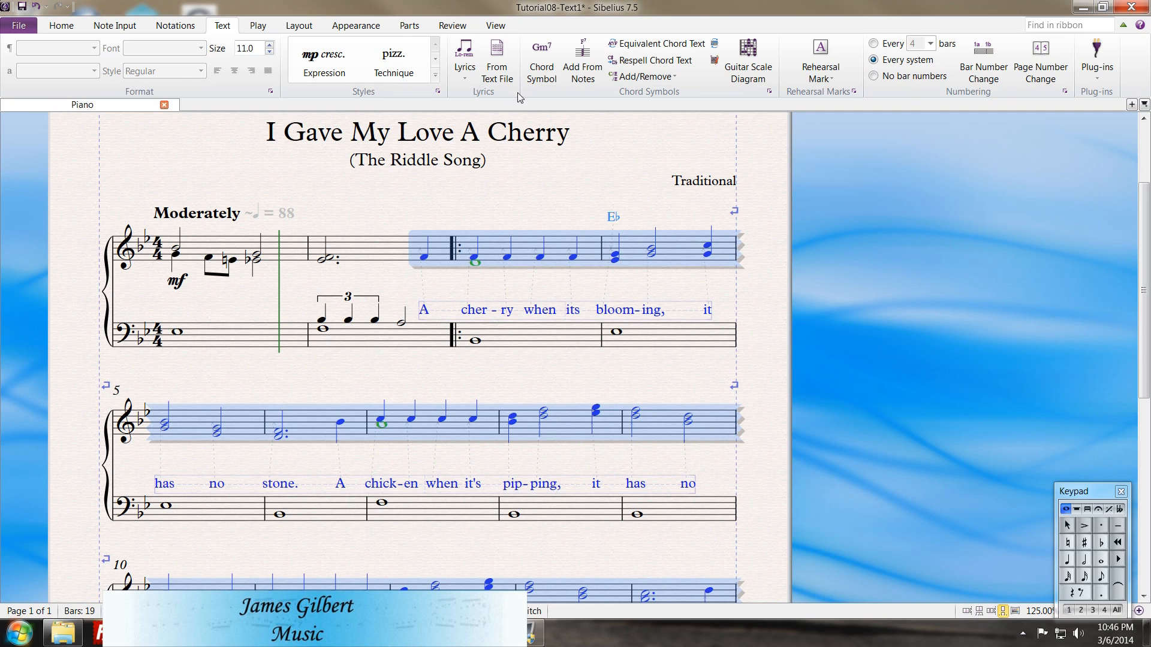
{"action": "left_click", "coordinate": [505, 78]}
{"action": "left_click", "coordinate": [590, 361]}
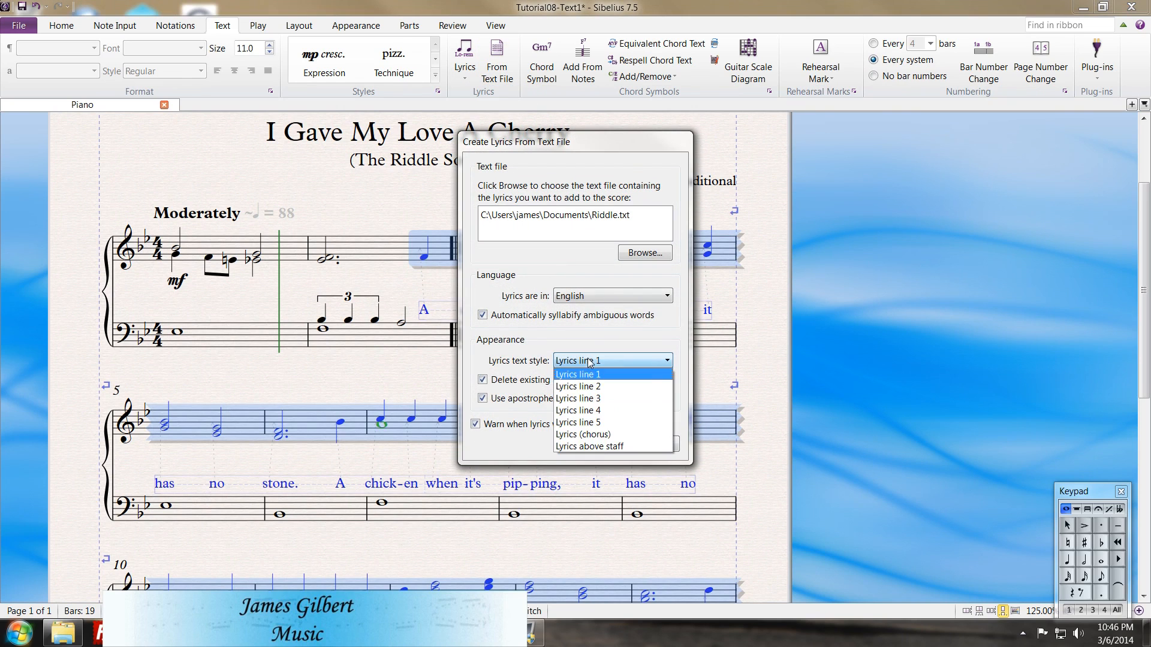
{"action": "left_click", "coordinate": [590, 378]}
{"action": "left_click", "coordinate": [483, 380]}
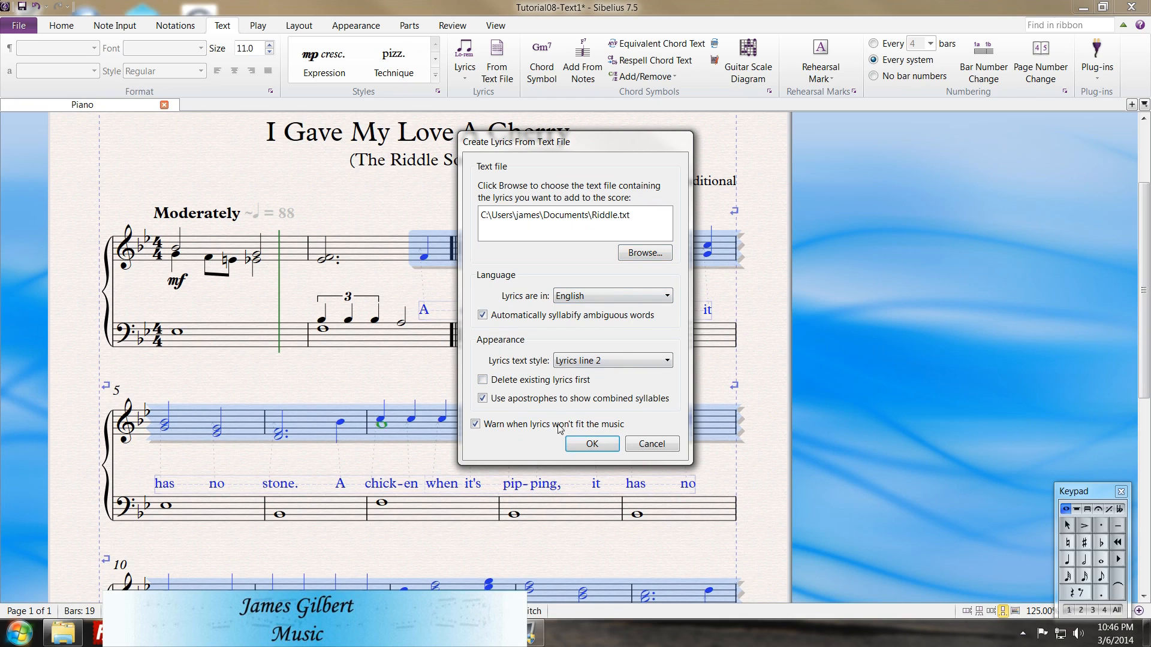
{"action": "left_click", "coordinate": [574, 446]}
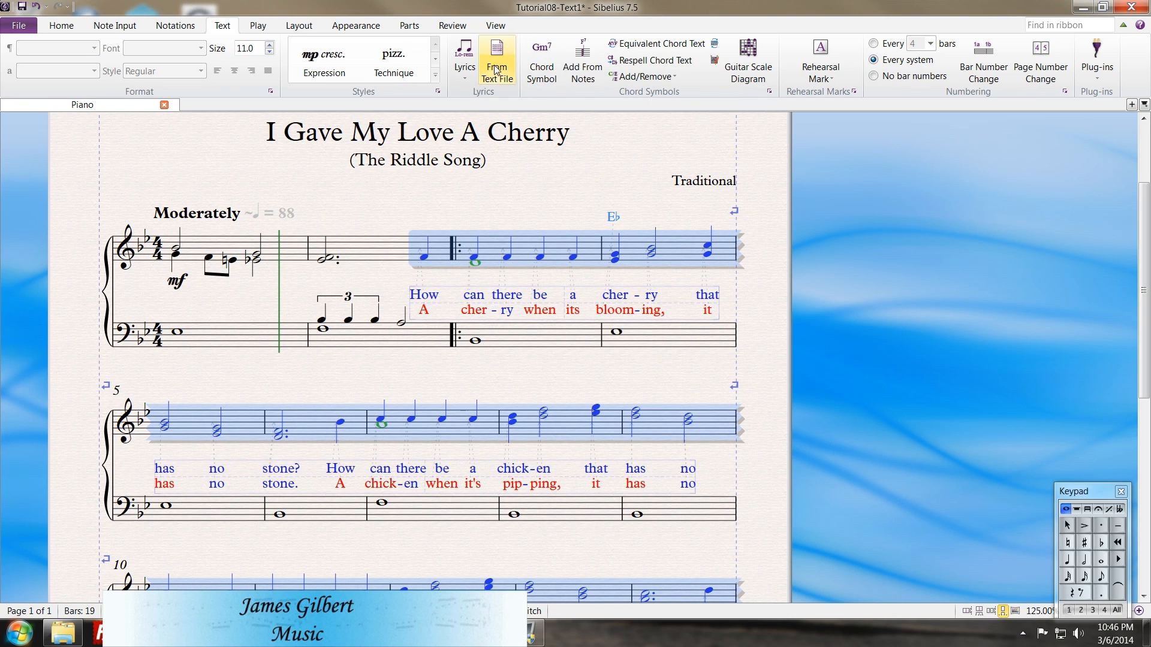
Switch to Notepad2 and replace the entire text with the cut title, tempo and first verse
{"action": "key", "text": "alt+Tab"}
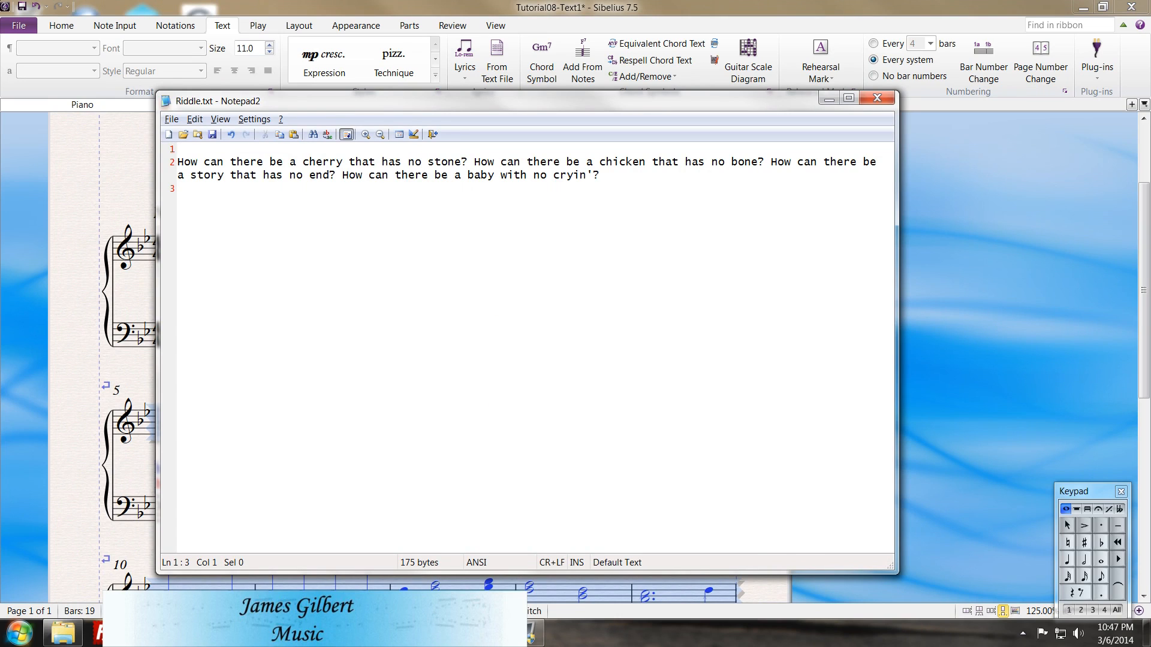
{"action": "key", "text": "ctrl+a"}
{"action": "key", "text": "Delete"}
{"action": "key", "text": "ctrl+v"}
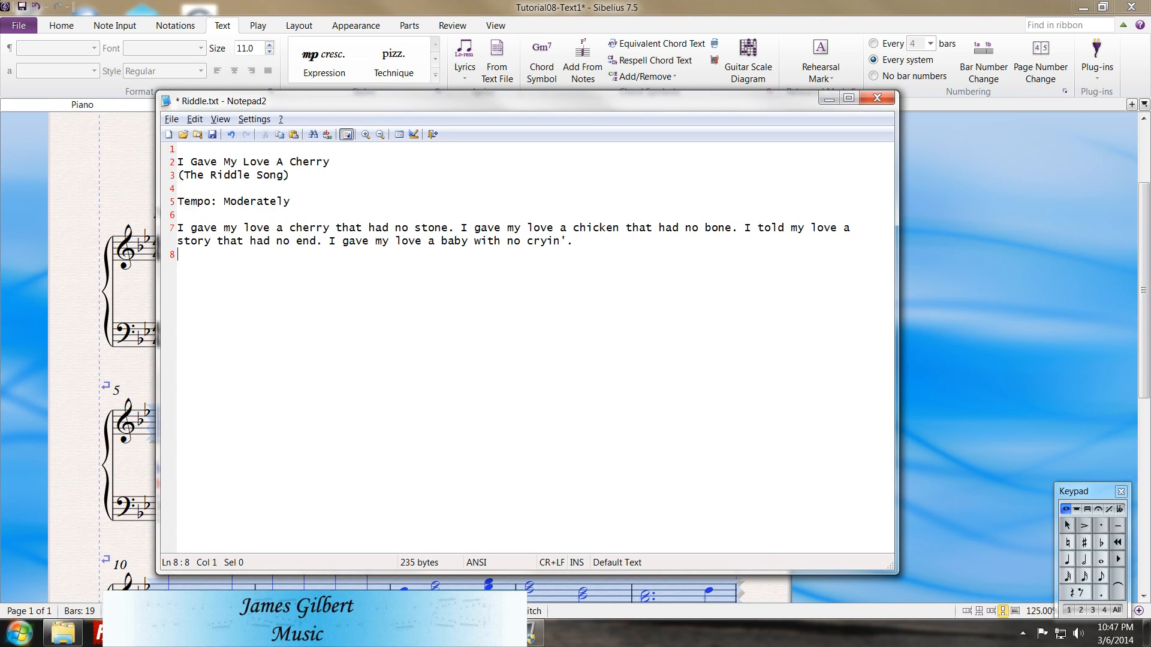
Delete the title and tempo lines above the verse "I gave my love a cherry", and save and close Riddle.txt
{"action": "key", "text": "Up"}
{"action": "key", "text": "Up"}
{"action": "key", "text": "Up"}
{"action": "key", "text": "shift+Up"}
{"action": "key", "text": "shift+Up"}
{"action": "key", "text": "shift+Up"}
{"action": "key", "text": "shift+Up"}
{"action": "key", "text": "shift+Up"}
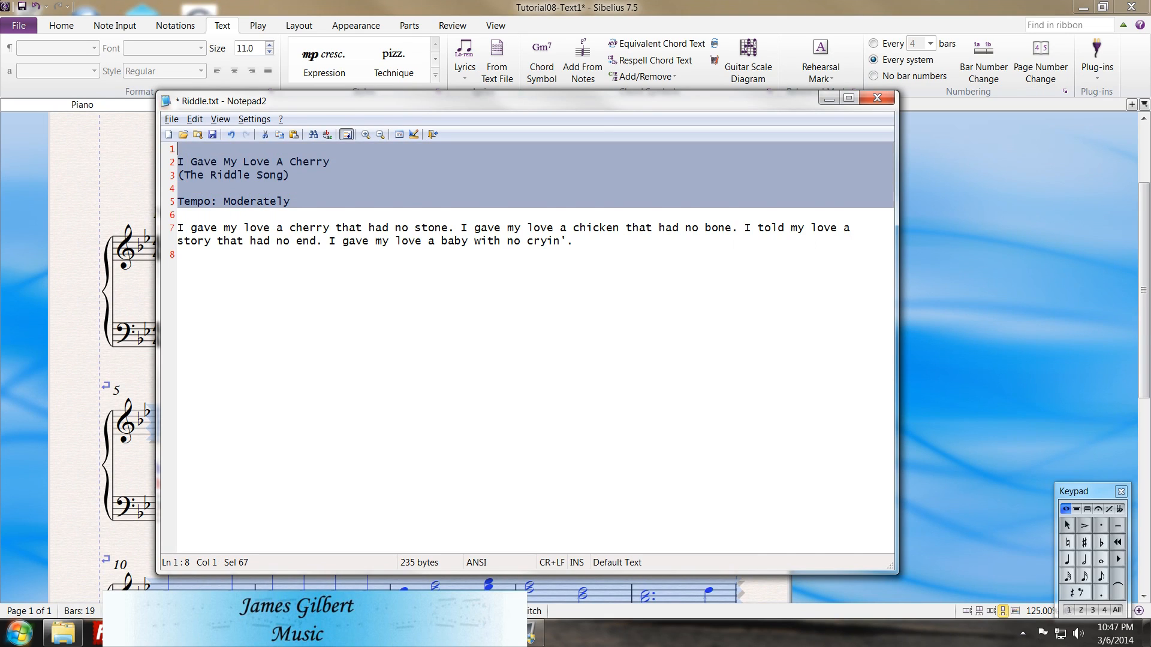
{"action": "key", "text": "Delete"}
{"action": "key", "text": "Delete"}
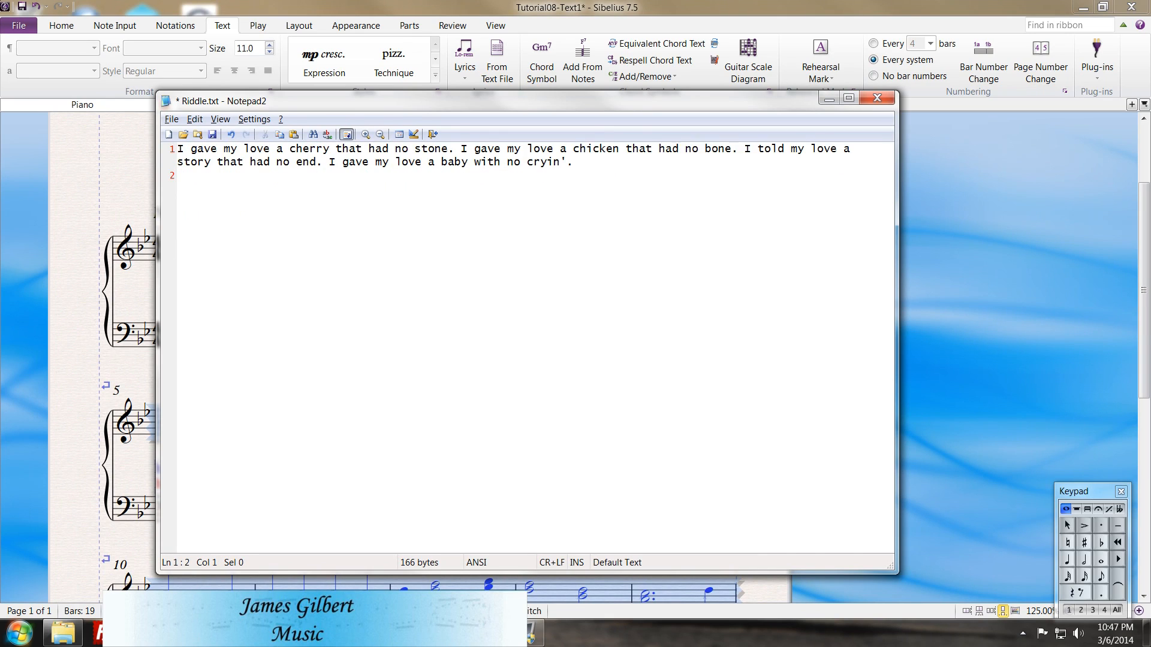
{"action": "key", "text": "ctrl+s"}
{"action": "key", "text": "alt+F4"}
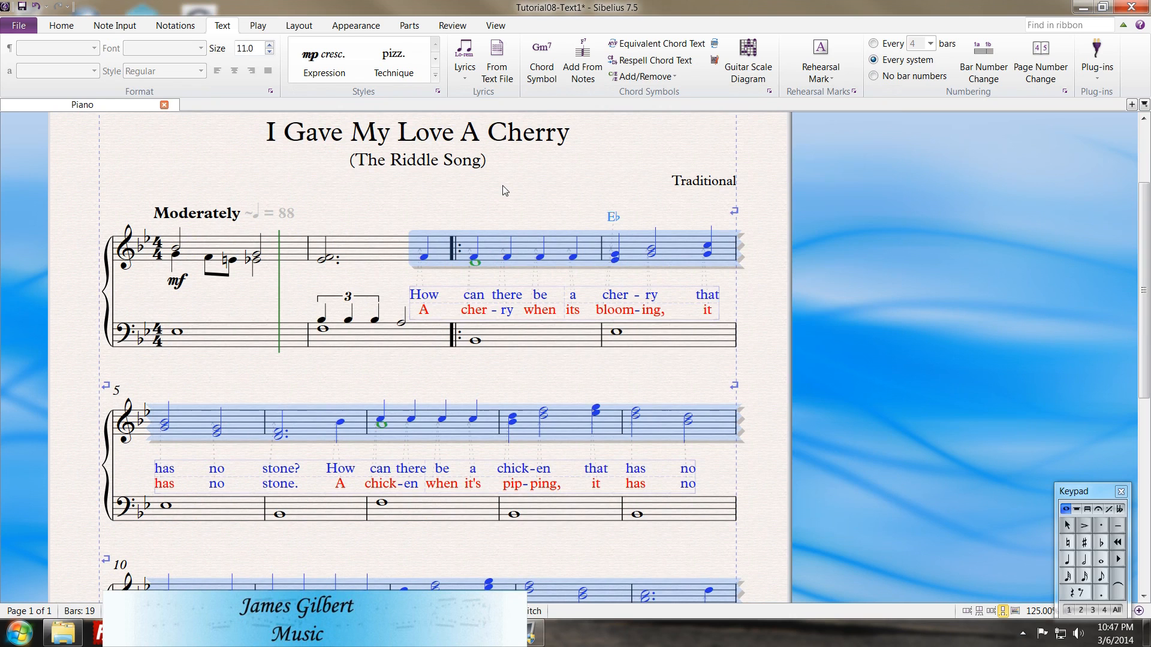
Add the verse from Riddle.txt as Lyrics line 1, with "Delete existing lyrics first" turned off
{"action": "left_click", "coordinate": [497, 75]}
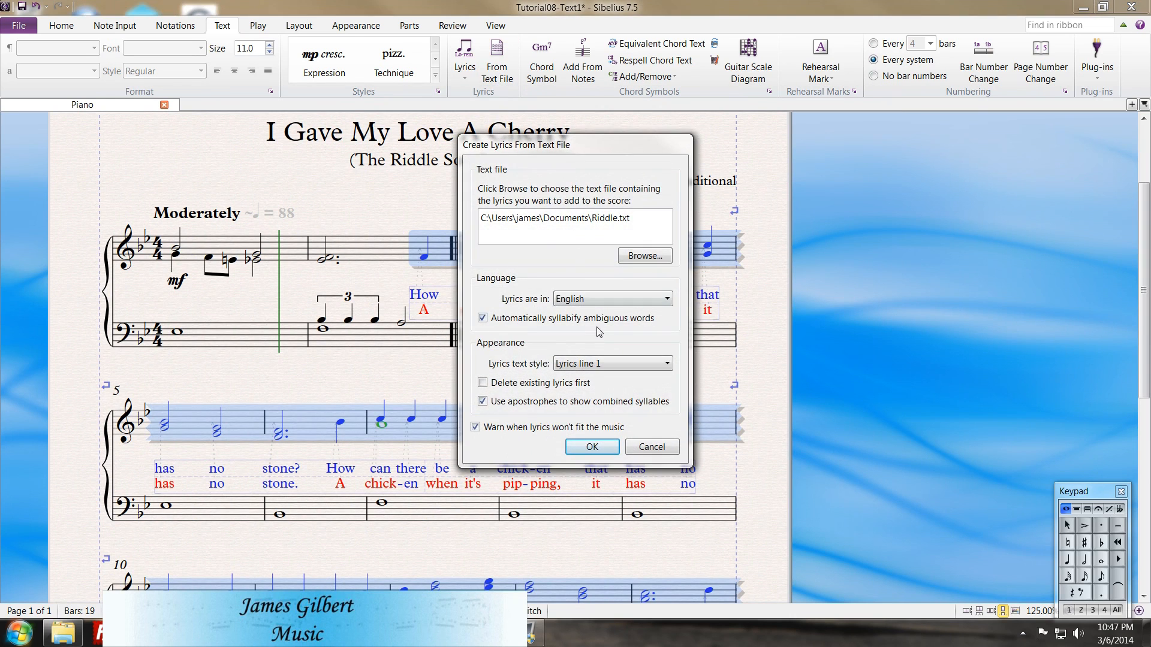
{"action": "left_click", "coordinate": [583, 449]}
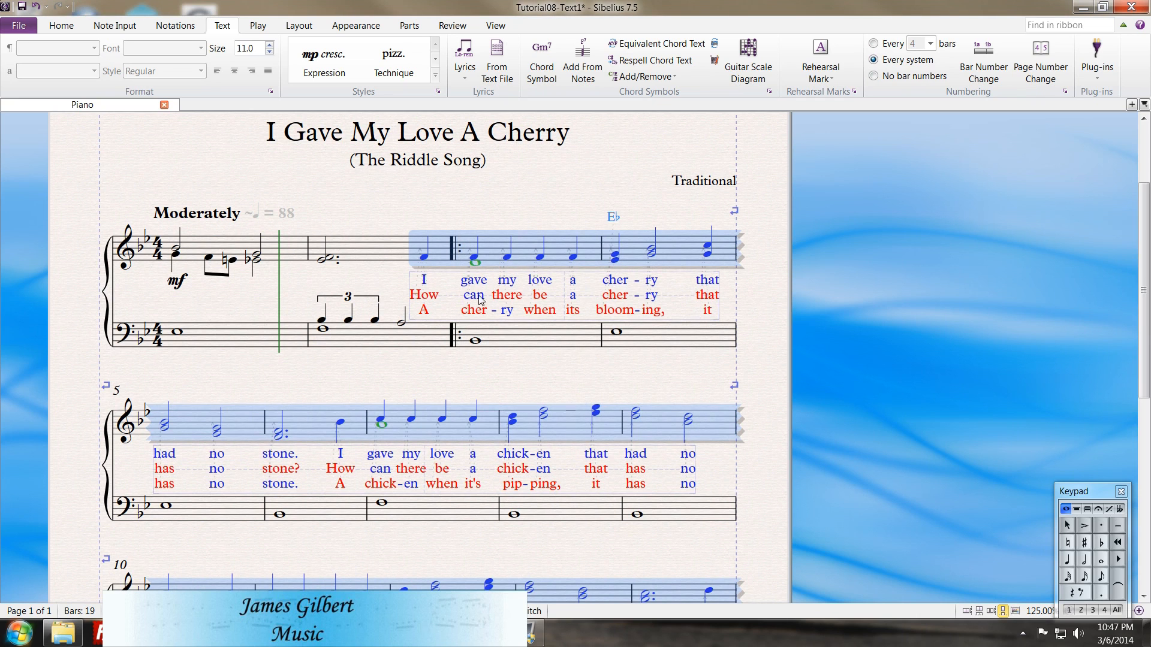
{"action": "scroll", "coordinate": [453, 293], "scroll_direction": "down", "scroll_amount": 2}
{"action": "scroll", "coordinate": [453, 298], "scroll_direction": "down", "scroll_amount": 5}
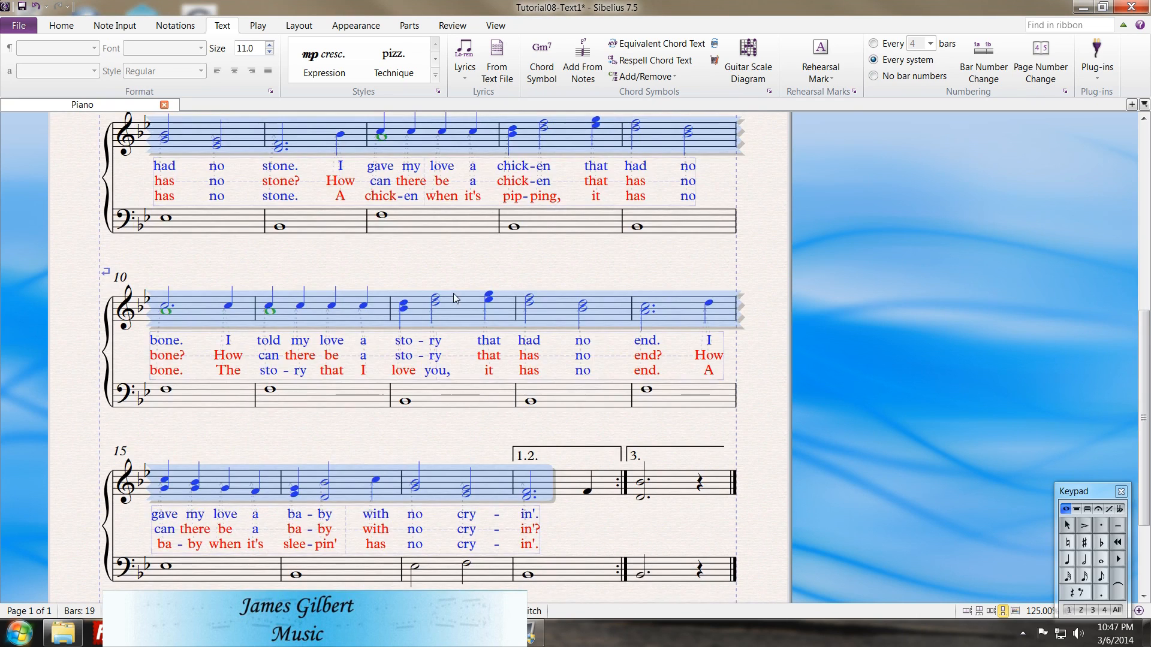
Delete the final syllable "in'." of the third verse under the 1.2. ending
{"action": "left_click", "coordinate": [531, 399]}
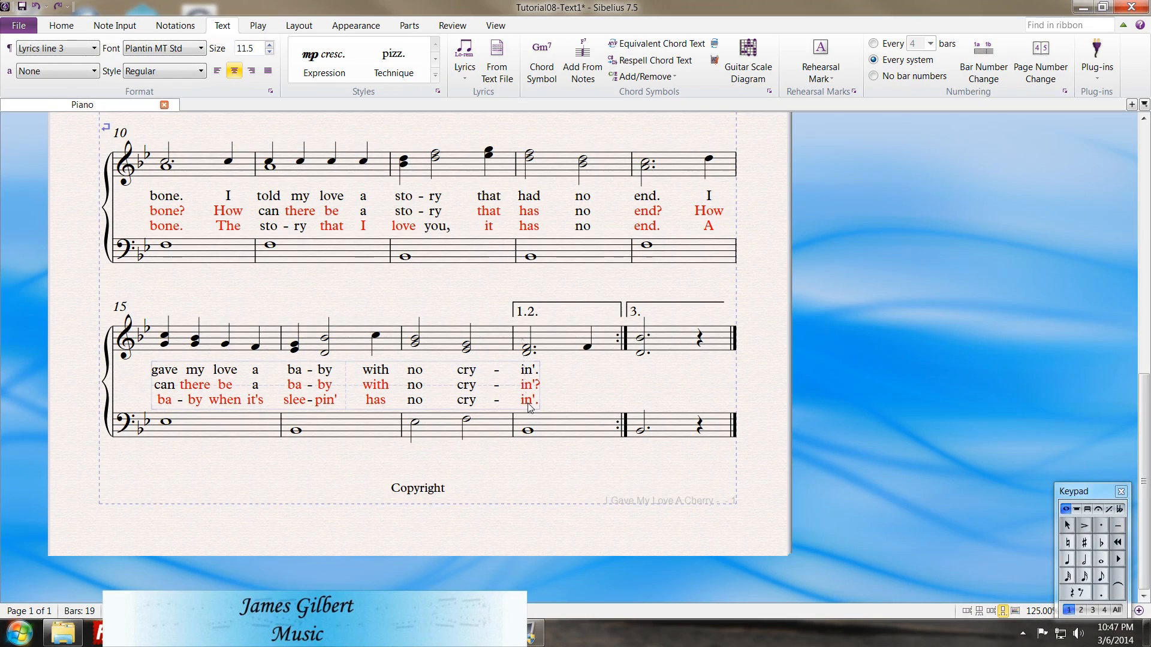
{"action": "double_click", "coordinate": [530, 408]}
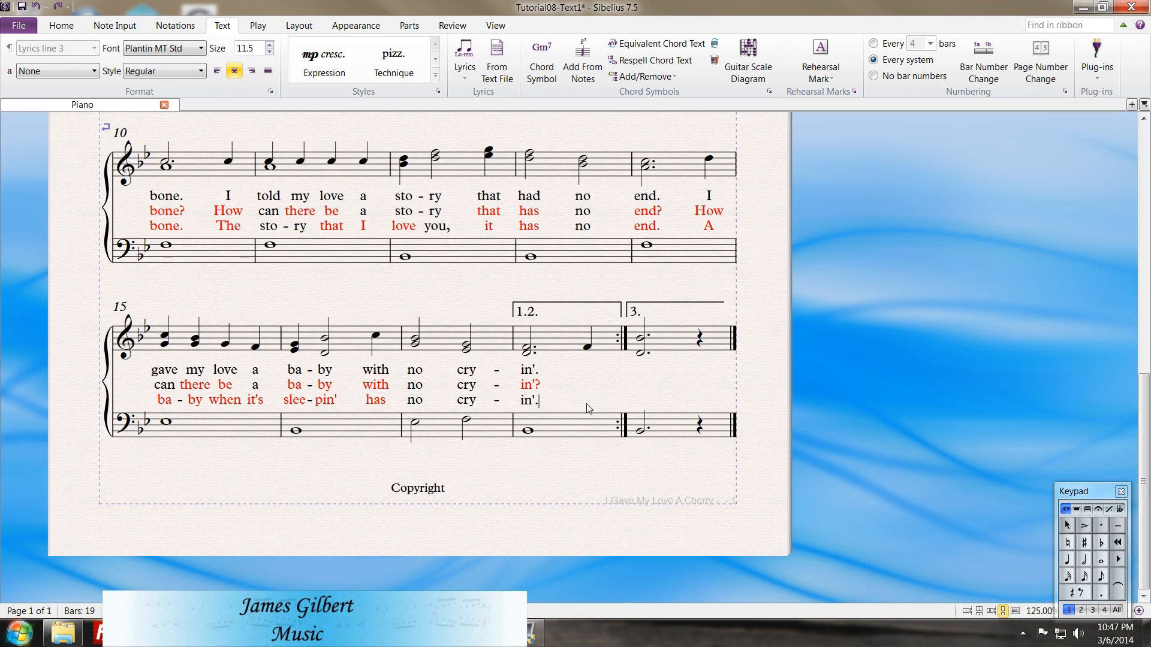
{"action": "key", "text": "BackSpace"}
{"action": "key", "text": "BackSpace"}
{"action": "key", "text": "BackSpace"}
{"action": "key", "text": "BackSpace"}
{"action": "key", "text": "Escape"}
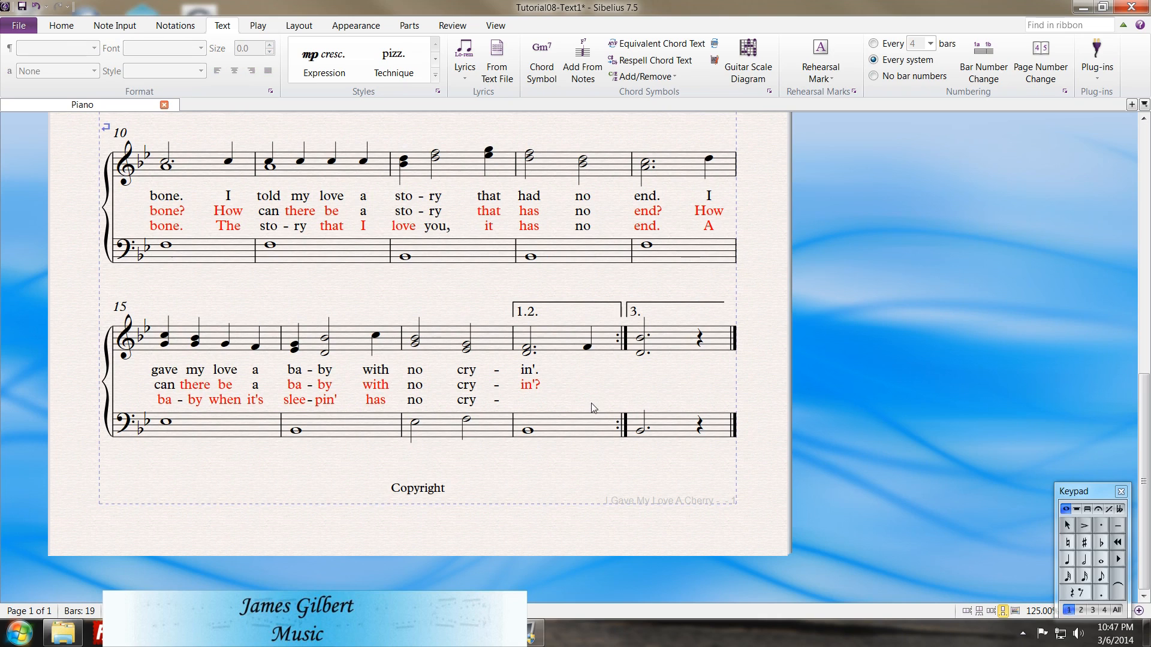
Enter the syllable "in'." in Lyrics line 3 under the half note of the third ending
{"action": "left_click", "coordinate": [642, 353]}
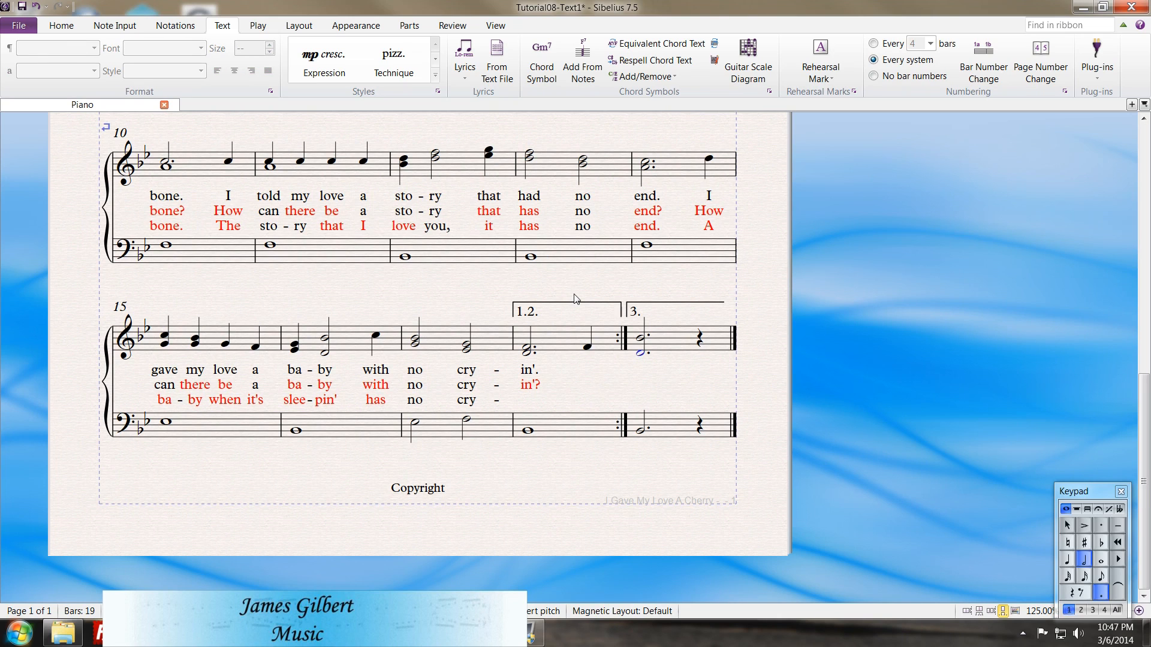
{"action": "left_click", "coordinate": [466, 72]}
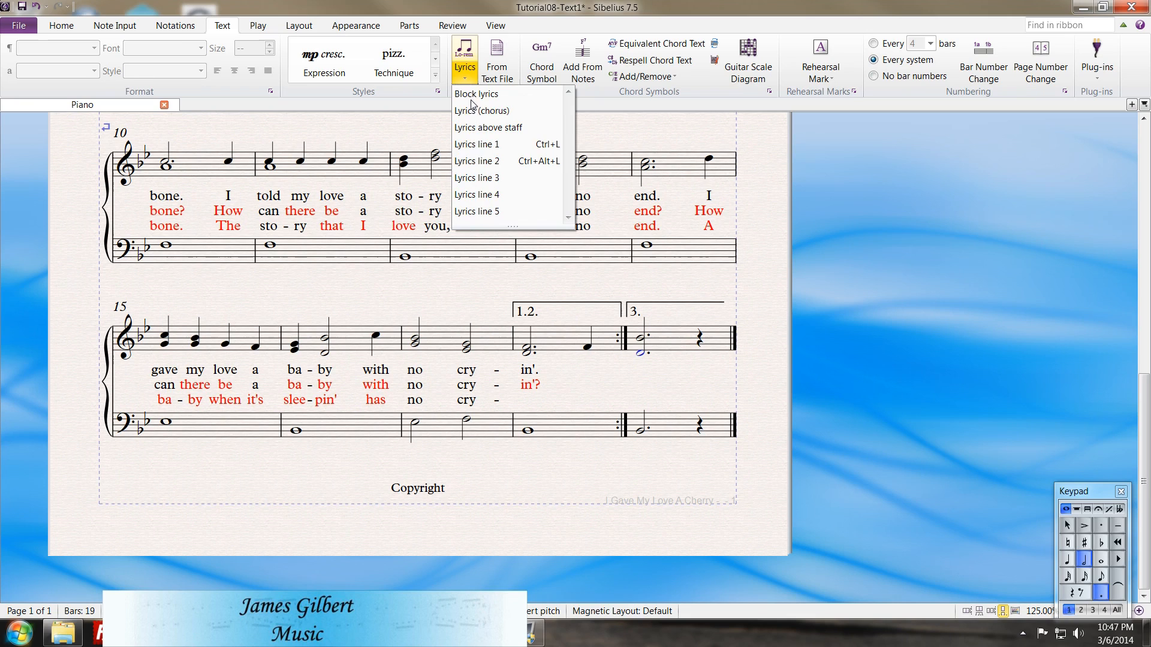
{"action": "left_click", "coordinate": [492, 178]}
{"action": "type", "text": "in"}
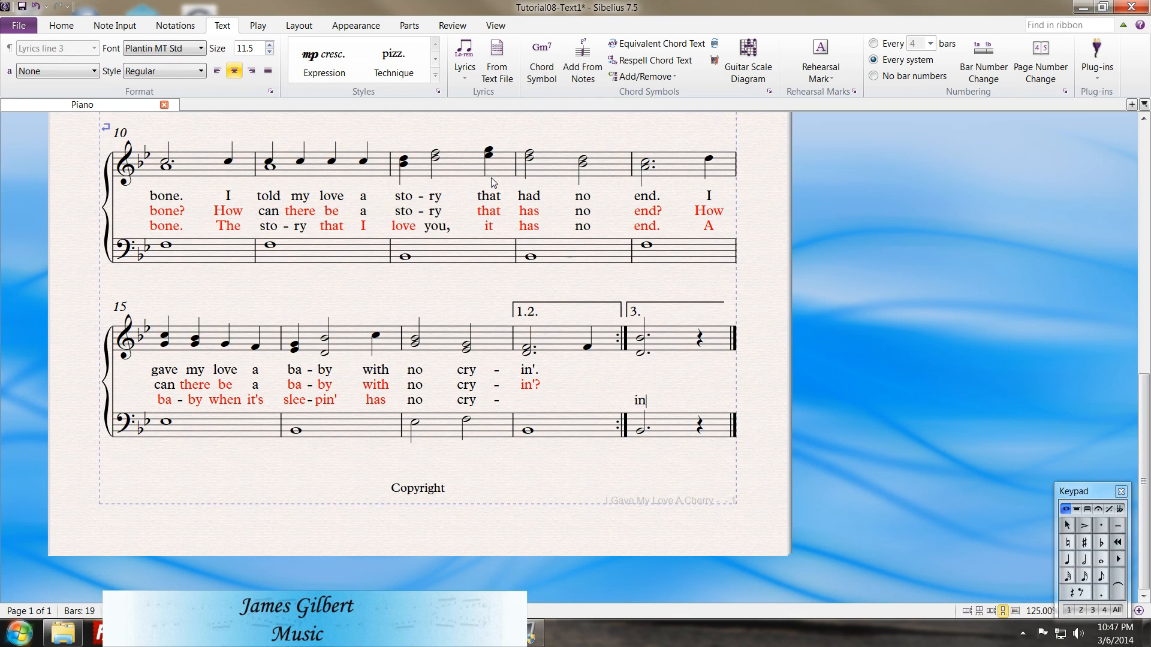
{"action": "type", "text": "'."}
{"action": "key", "text": "Escape"}
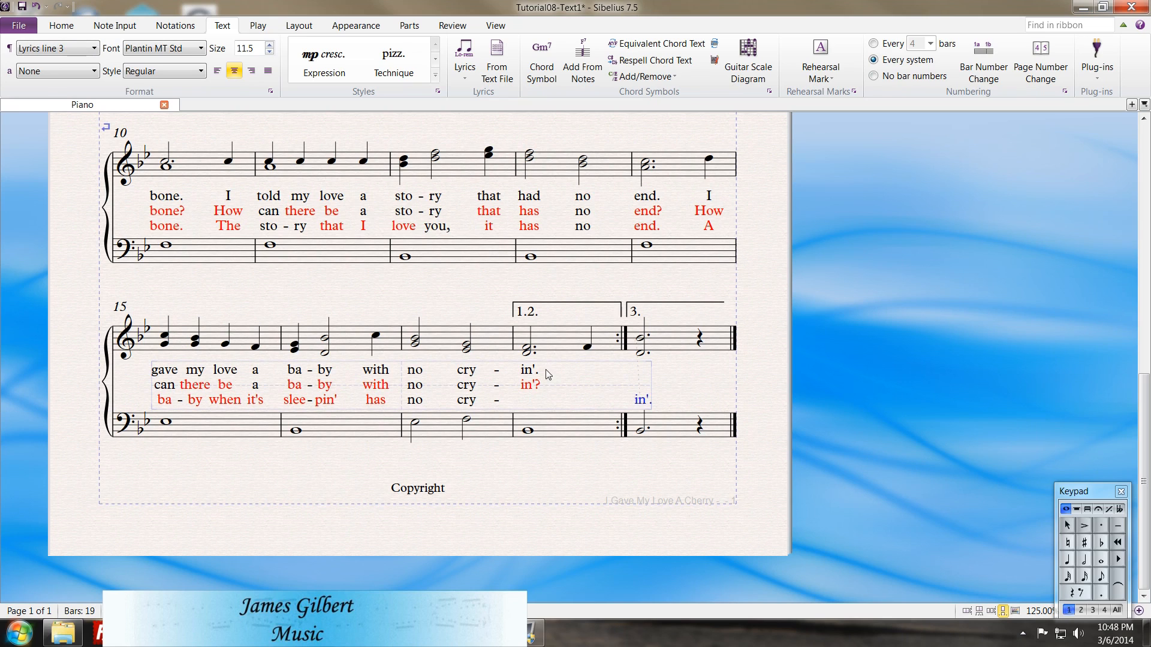
Undo the syllable edits and retype the end of the third verse as "cry - - in'." with the last syllable in the third ending
{"action": "key", "text": "ctrl+z"}
{"action": "double_click", "coordinate": [529, 401]}
{"action": "key", "text": "BackSpace"}
{"action": "key", "text": "BackSpace"}
{"action": "key", "text": "BackSpace"}
{"action": "key", "text": "BackSpace"}
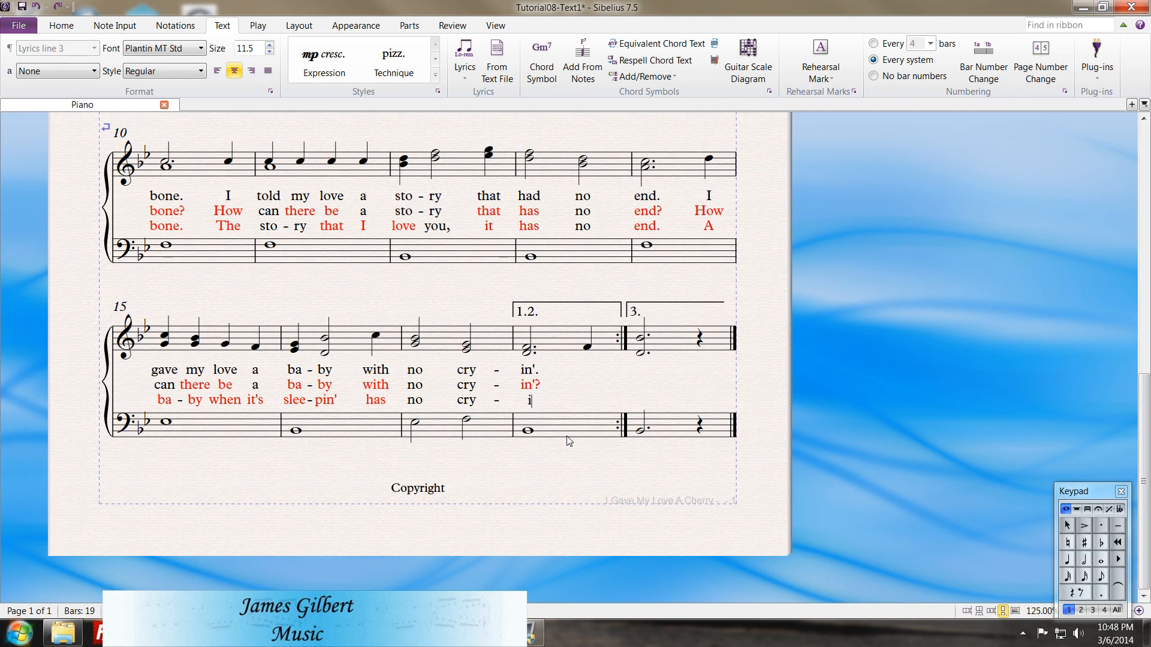
{"action": "key", "text": "space"}
{"action": "key", "text": "BackSpace"}
{"action": "key", "text": "BackSpace"}
{"action": "type", "text": "y - - in'."}
{"action": "key", "text": "Escape"}
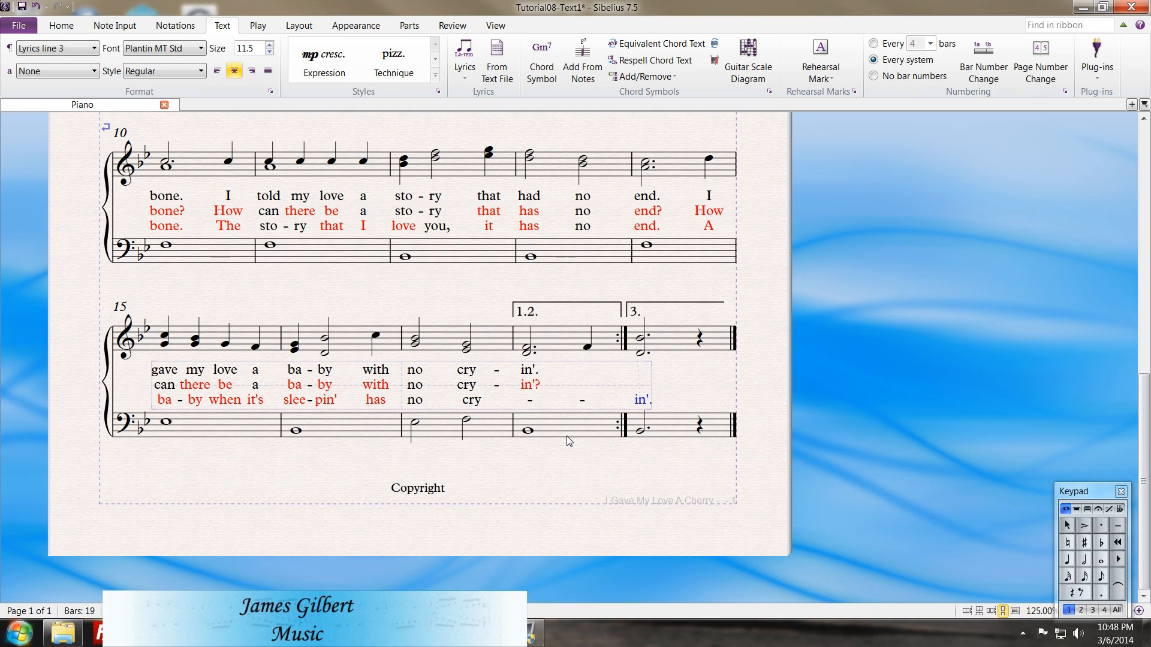
Delete the retyped "in'." in the third ending, and undo the edits back to the third verse's original ending
{"action": "key", "text": "Delete"}
{"action": "key", "text": "Escape"}
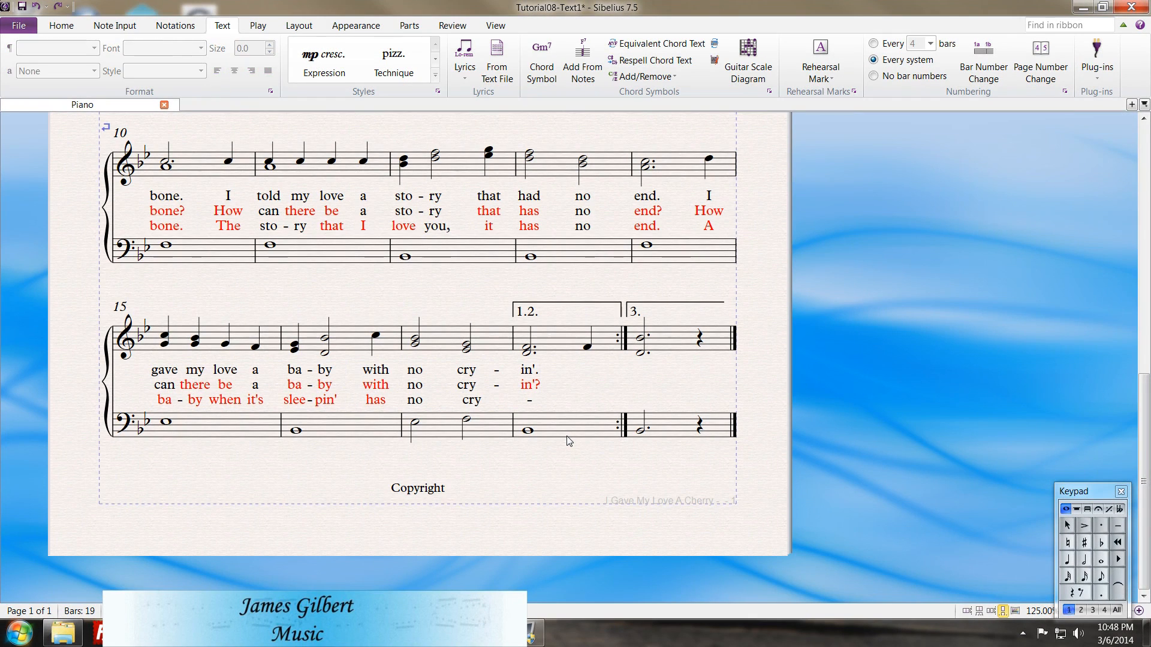
{"action": "key", "text": "ctrl+z"}
{"action": "key", "text": "ctrl+z"}
{"action": "key", "text": "ctrl+z"}
{"action": "key", "text": "ctrl+z"}
{"action": "key", "text": "ctrl+z"}
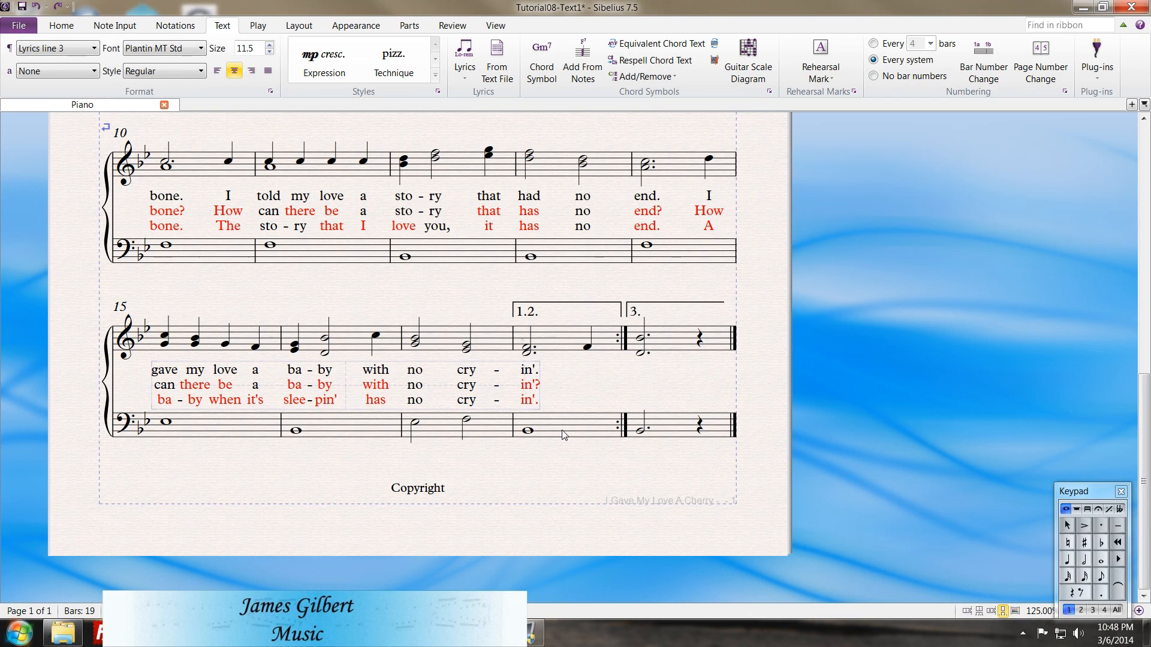
Move the third verse's final syllable "in'." from the 1.2. ending to the third ending, keeping the hyphen after "cry"
{"action": "double_click", "coordinate": [529, 400]}
{"action": "key", "text": "BackSpace"}
{"action": "key", "text": "BackSpace"}
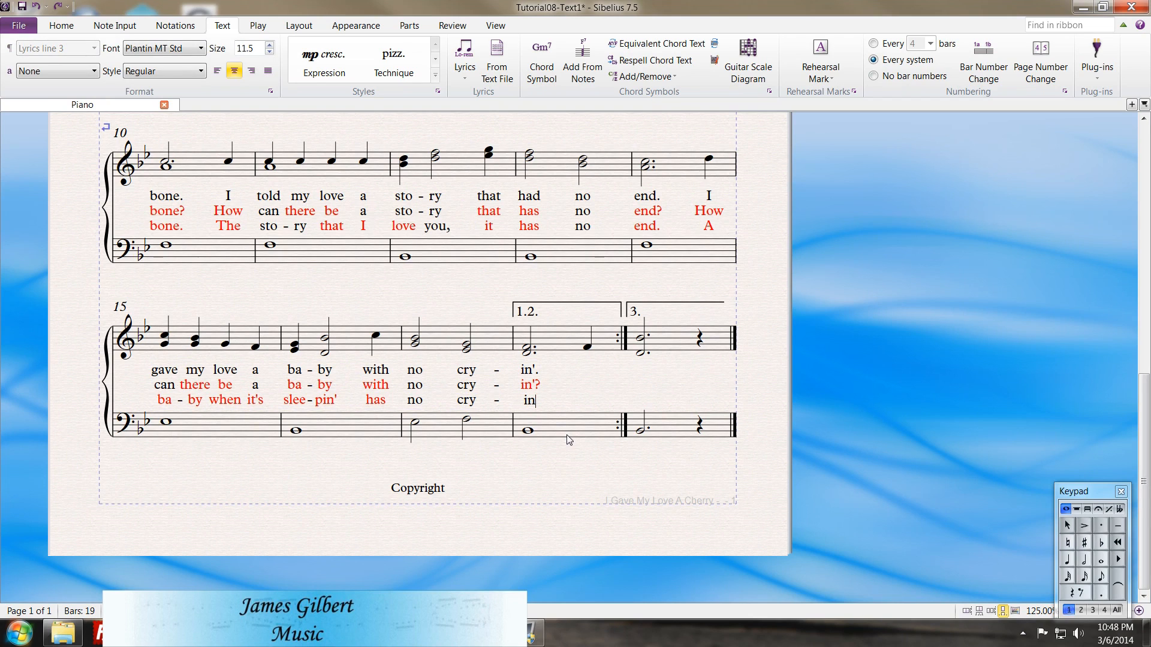
{"action": "key", "text": "BackSpace"}
{"action": "key", "text": "space"}
{"action": "type", "text": "in'."}
{"action": "key", "text": "Escape"}
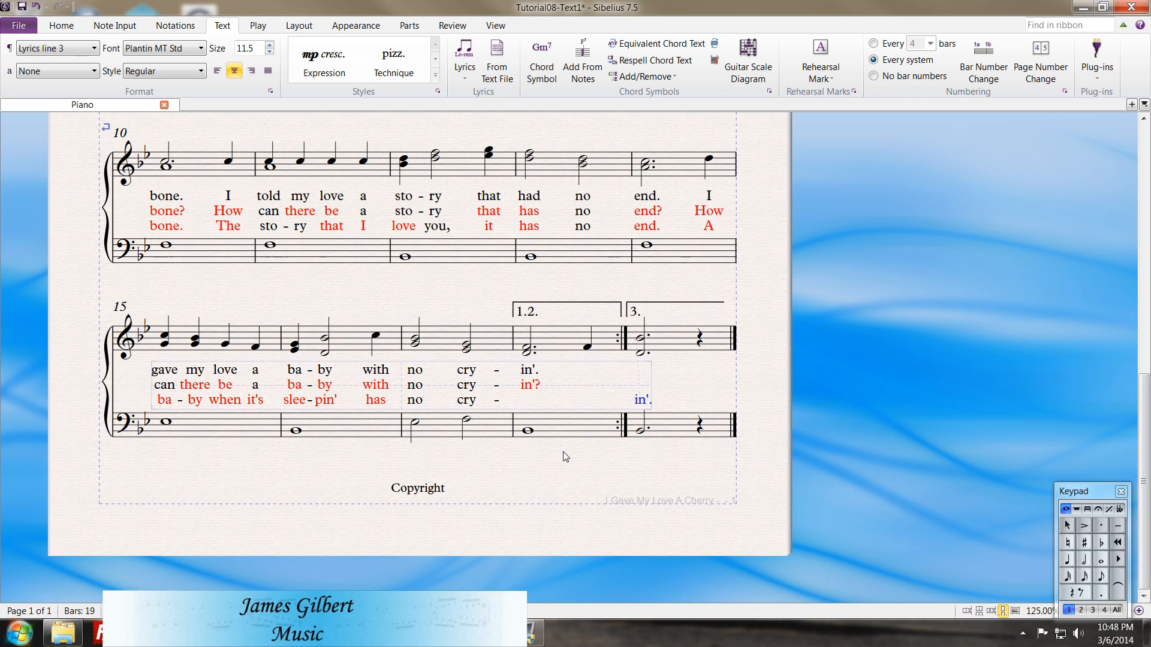
{"action": "key", "text": "Escape"}
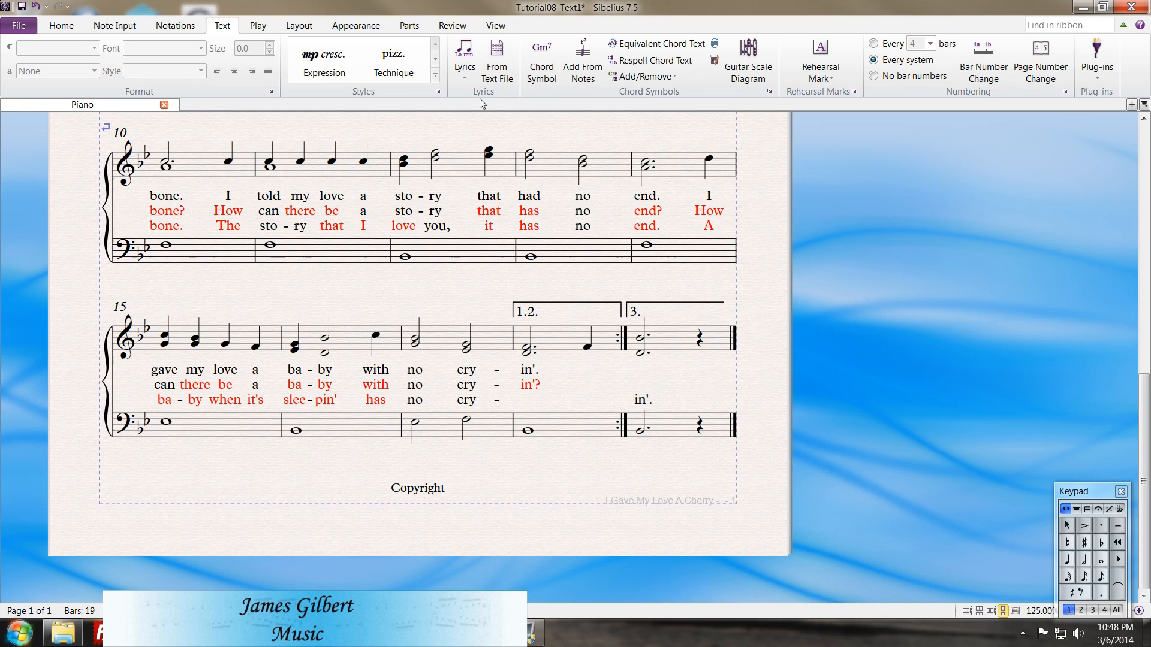
Try to add verse numbers with the Add Verse Numbers plug-in, selecting only the note above the first lyric "I"
{"action": "left_click", "coordinate": [470, 77]}
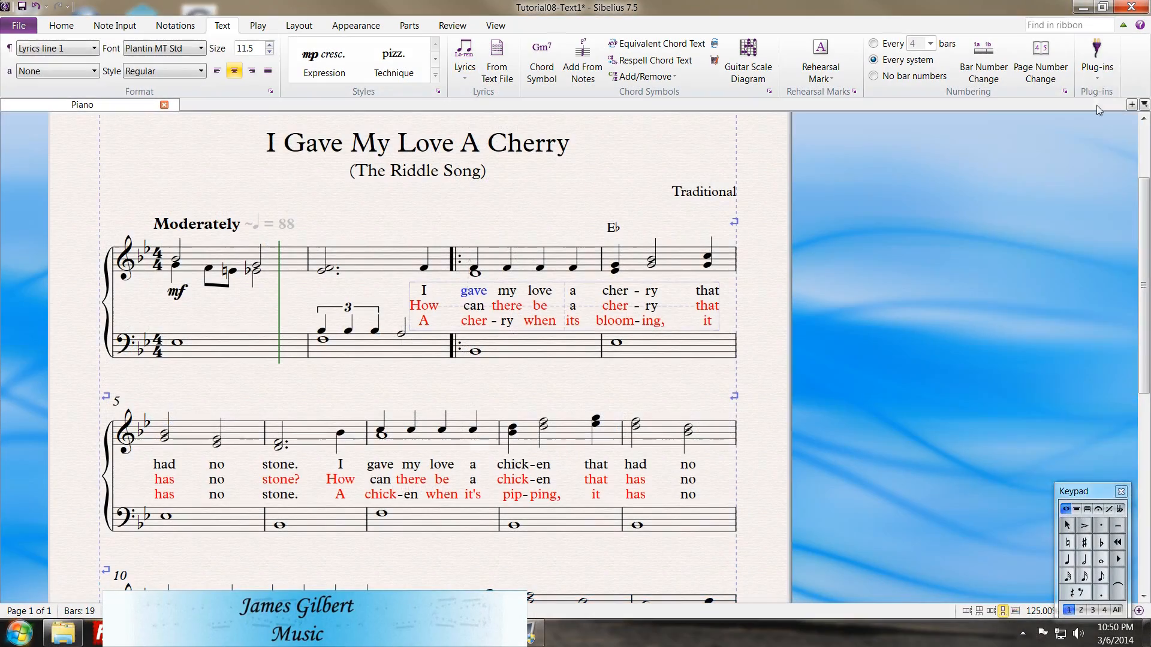
{"action": "left_click", "coordinate": [1094, 69]}
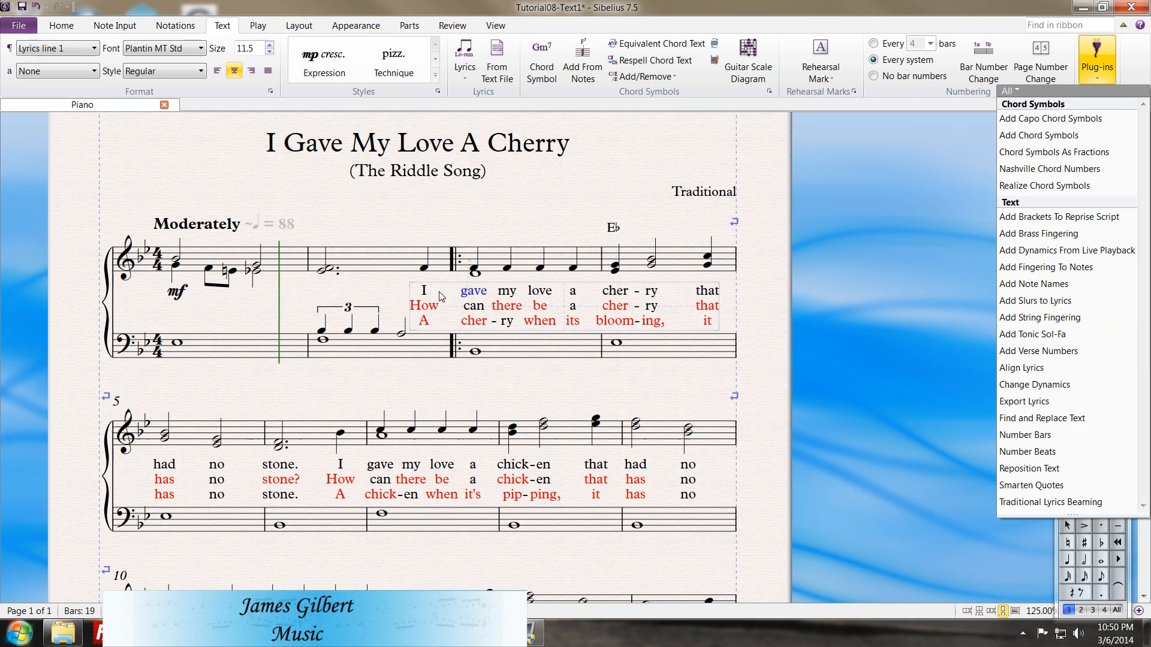
{"action": "left_click", "coordinate": [439, 255]}
{"action": "left_click", "coordinate": [425, 269]}
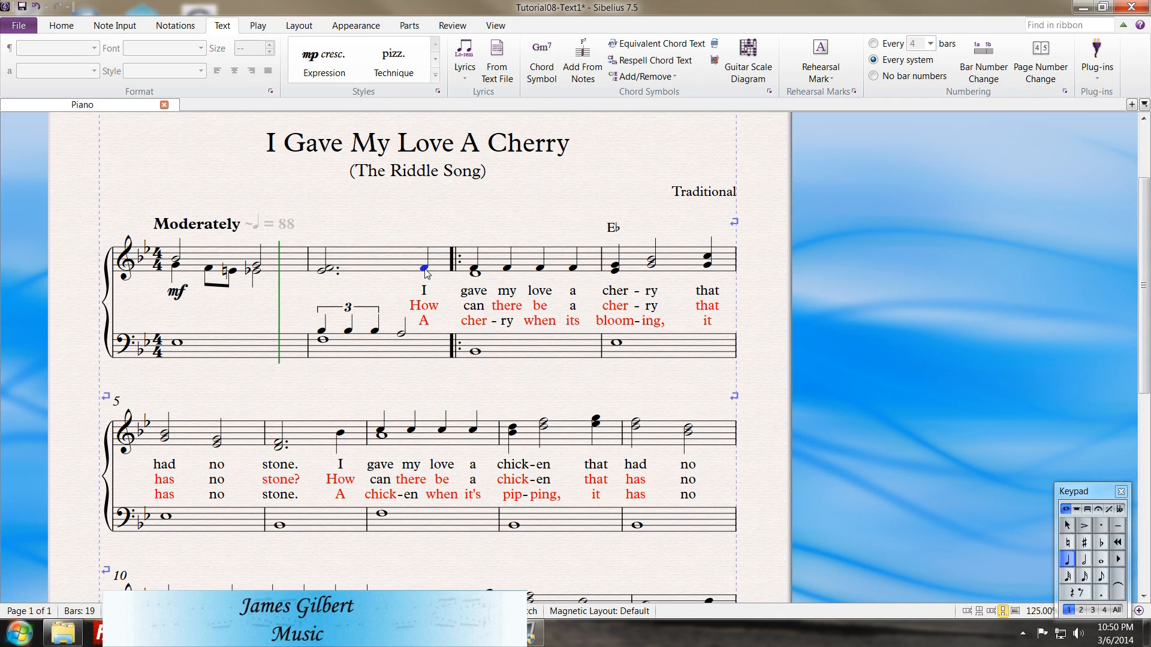
{"action": "left_click", "coordinate": [1096, 57]}
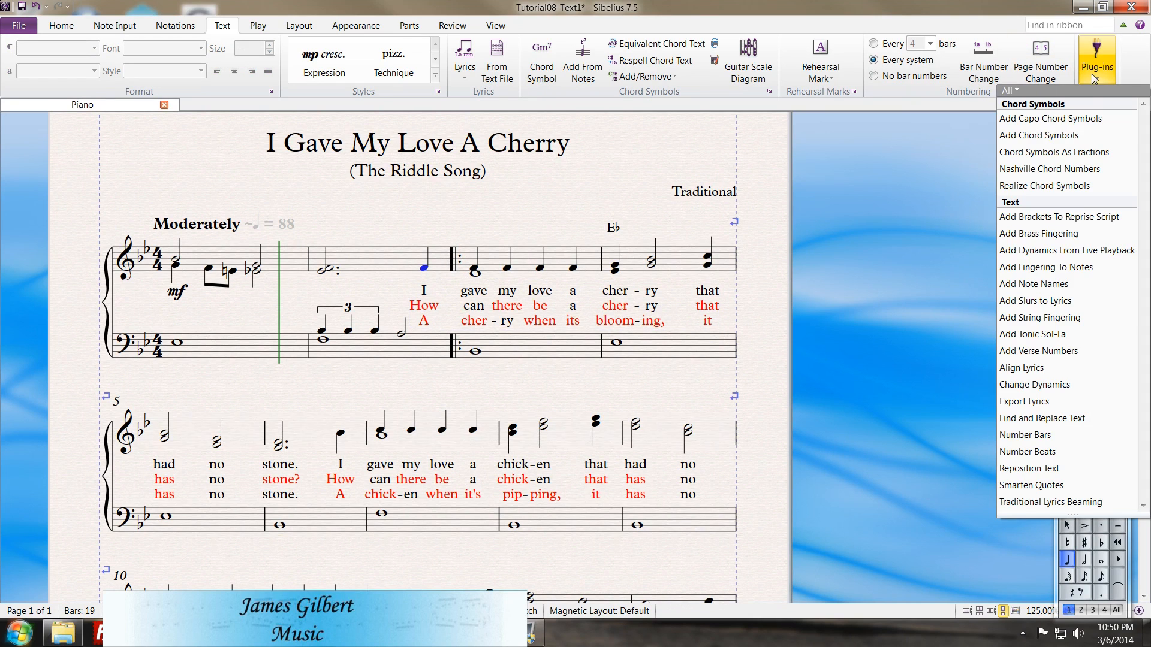
{"action": "left_click", "coordinate": [1043, 351]}
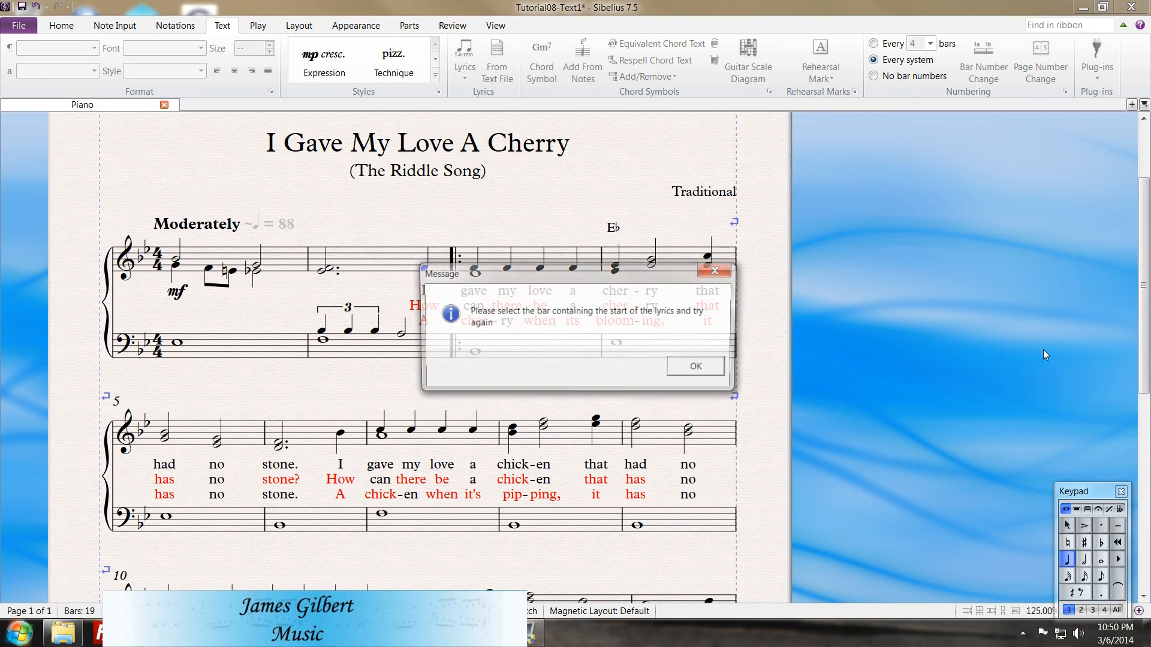
{"action": "left_click", "coordinate": [699, 368]}
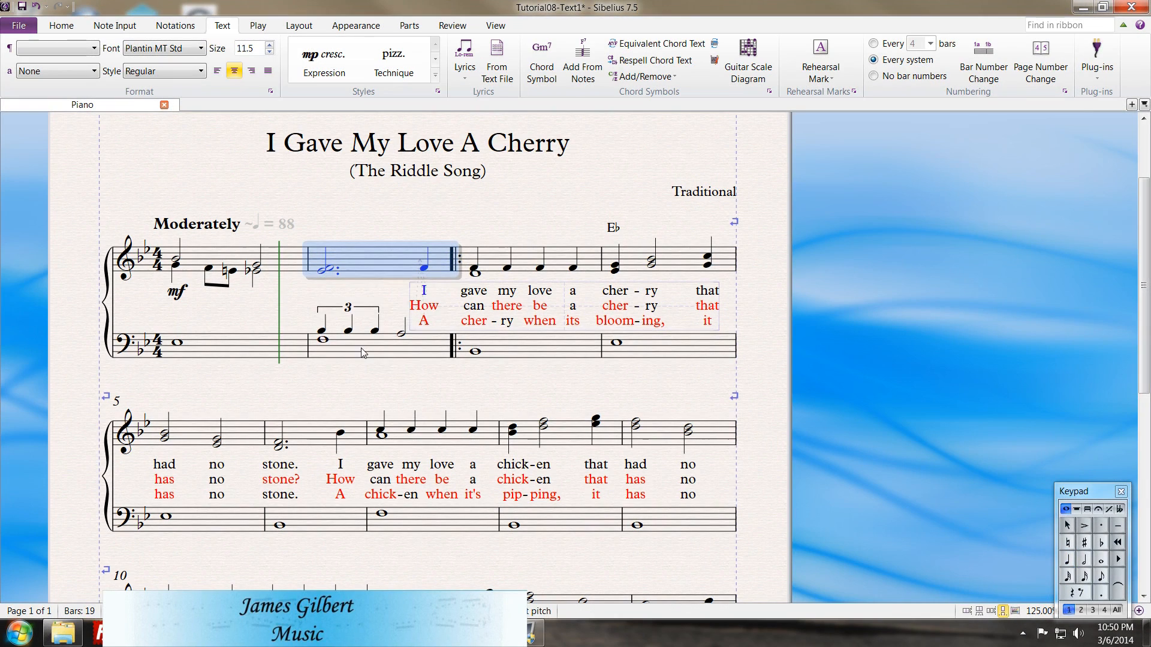
Select bar 2 in both staves and add verse numbers to the three lyric lines with the Add Verse Numbers plug-in
{"action": "left_click", "coordinate": [360, 351]}
{"action": "left_click", "coordinate": [1096, 81]}
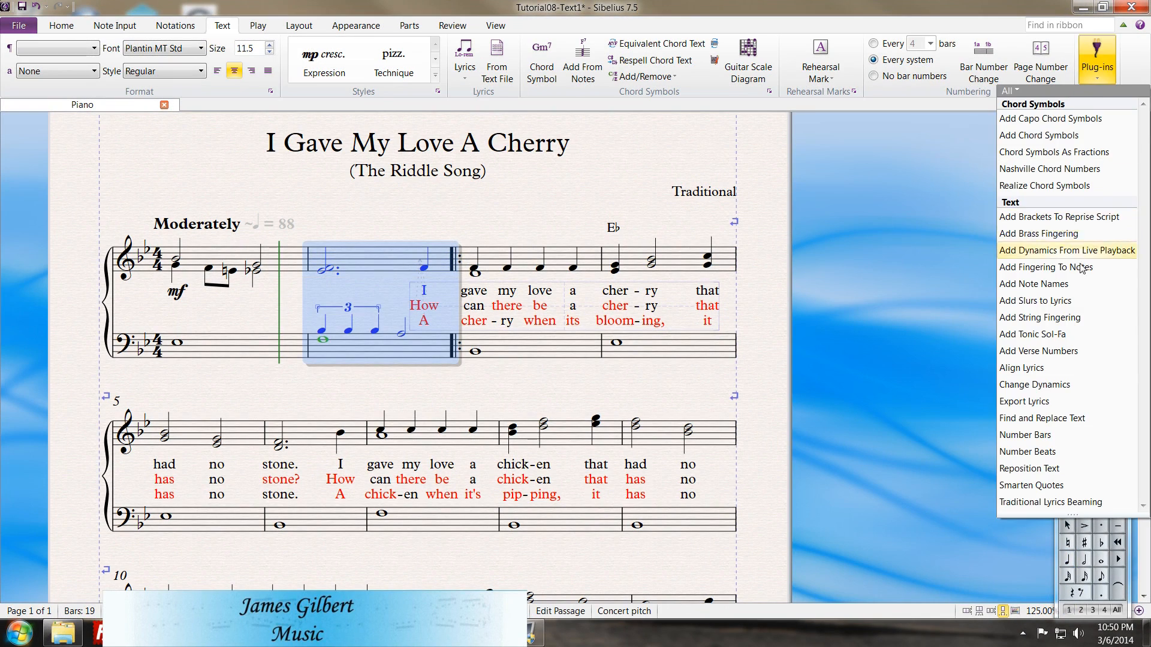
{"action": "left_click", "coordinate": [1050, 353]}
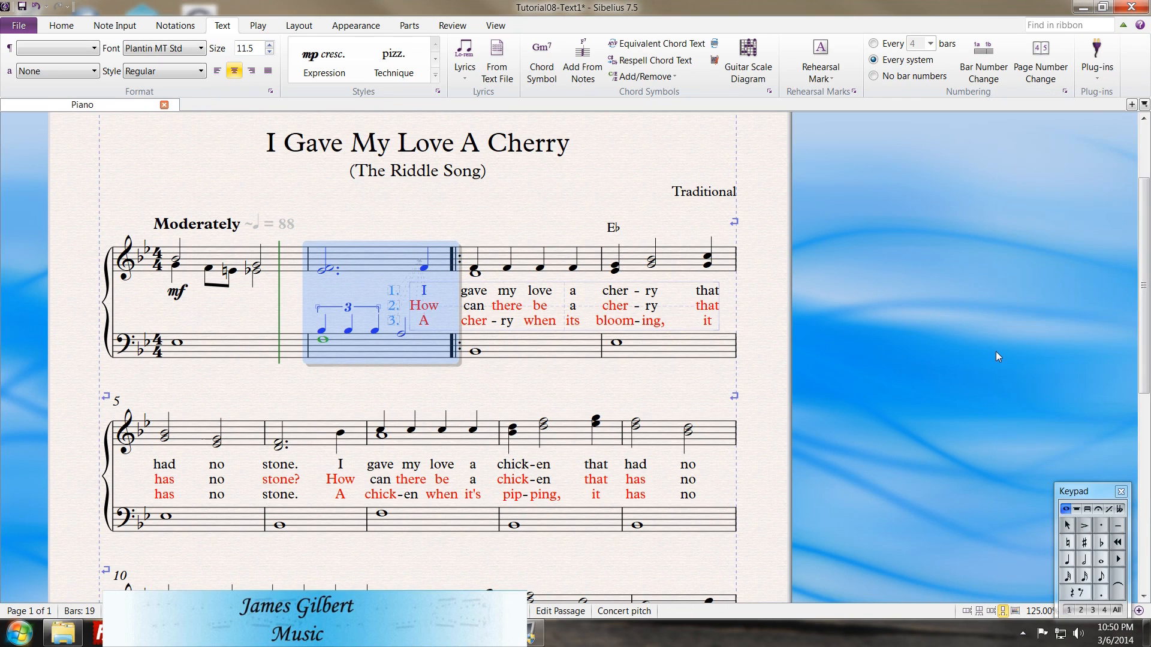
{"action": "left_click", "coordinate": [545, 391]}
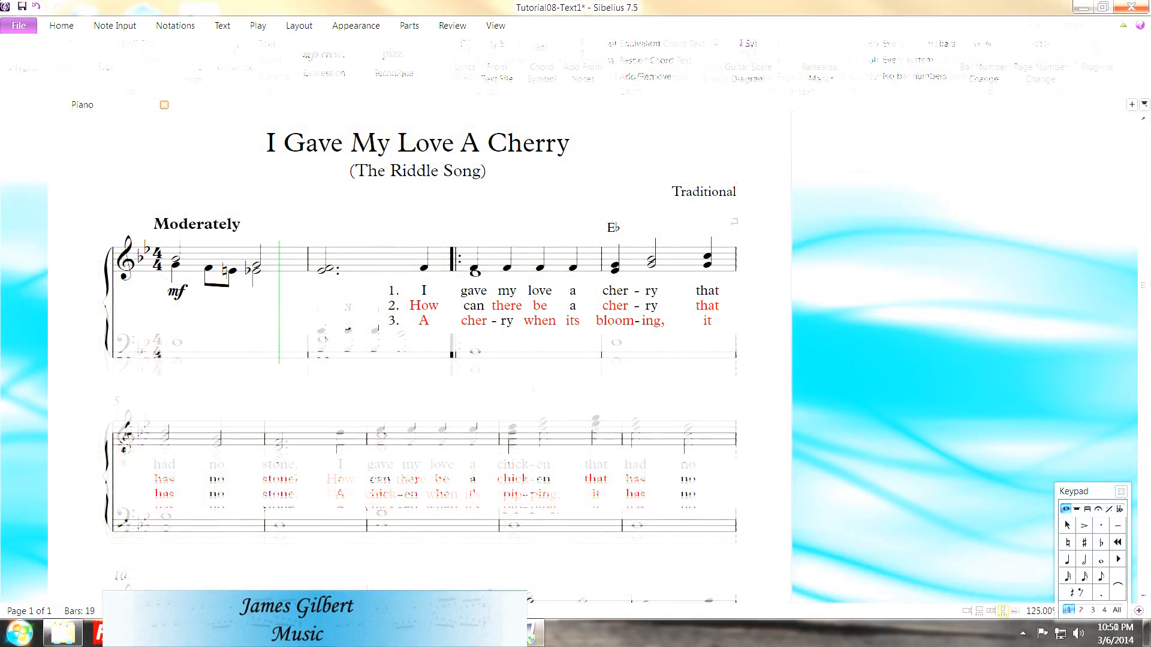
{"action": "scroll", "coordinate": [463, 412], "scroll_direction": "up", "scroll_amount": 7}
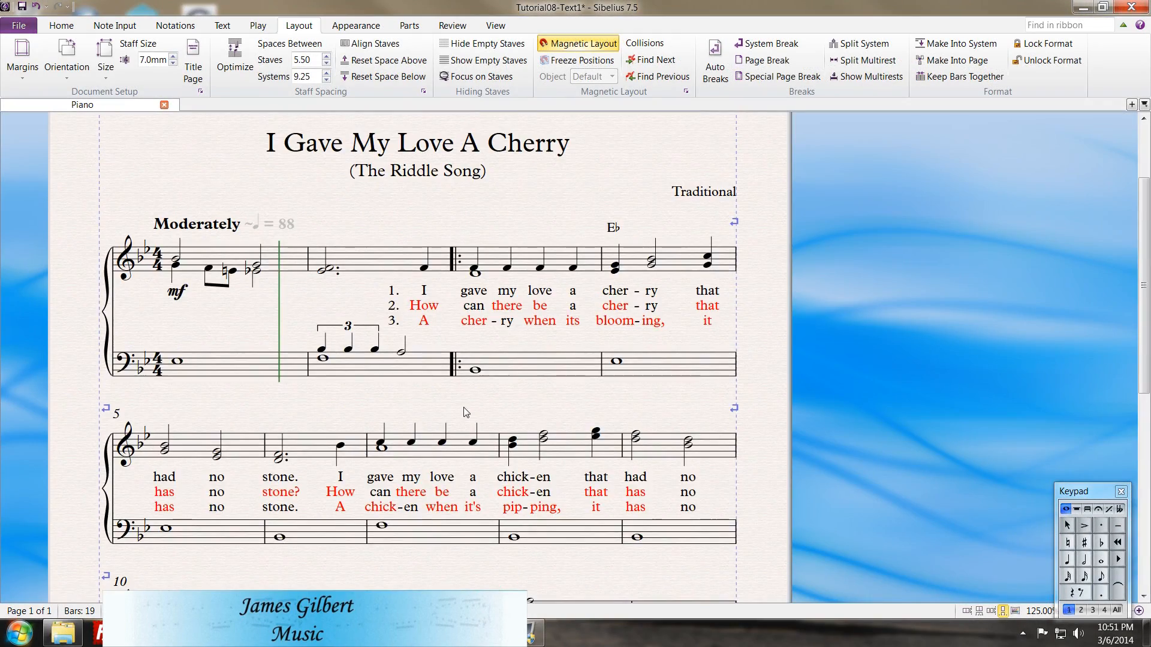